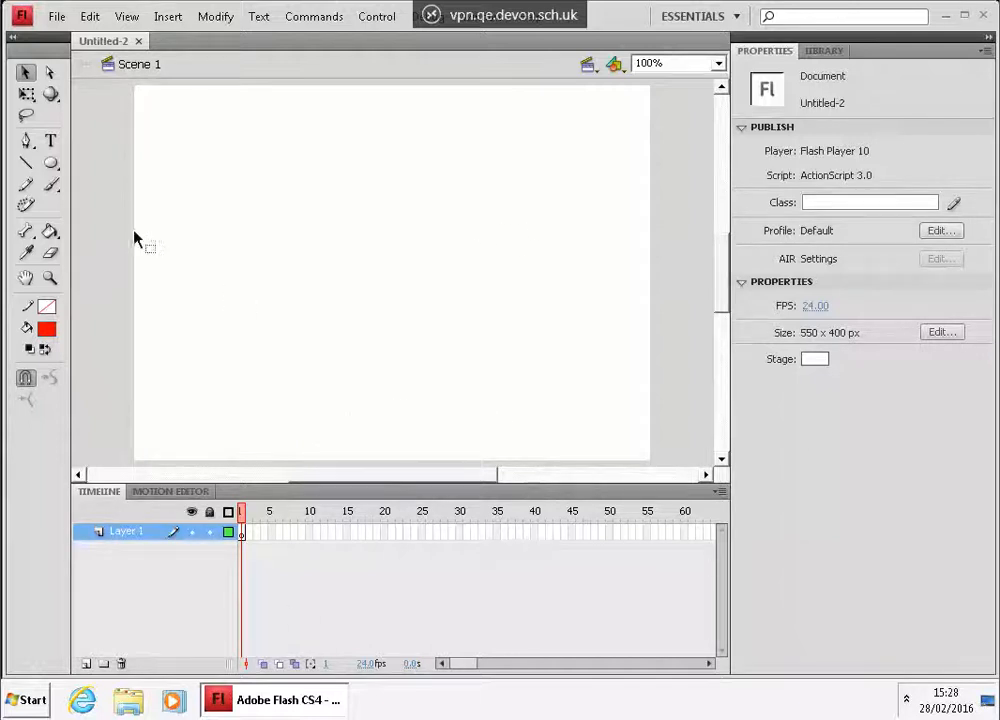
Draw an orange circle about 60 px wide with no stroke near the stage's upper-left corner using the Oval tool.
click(50, 163)
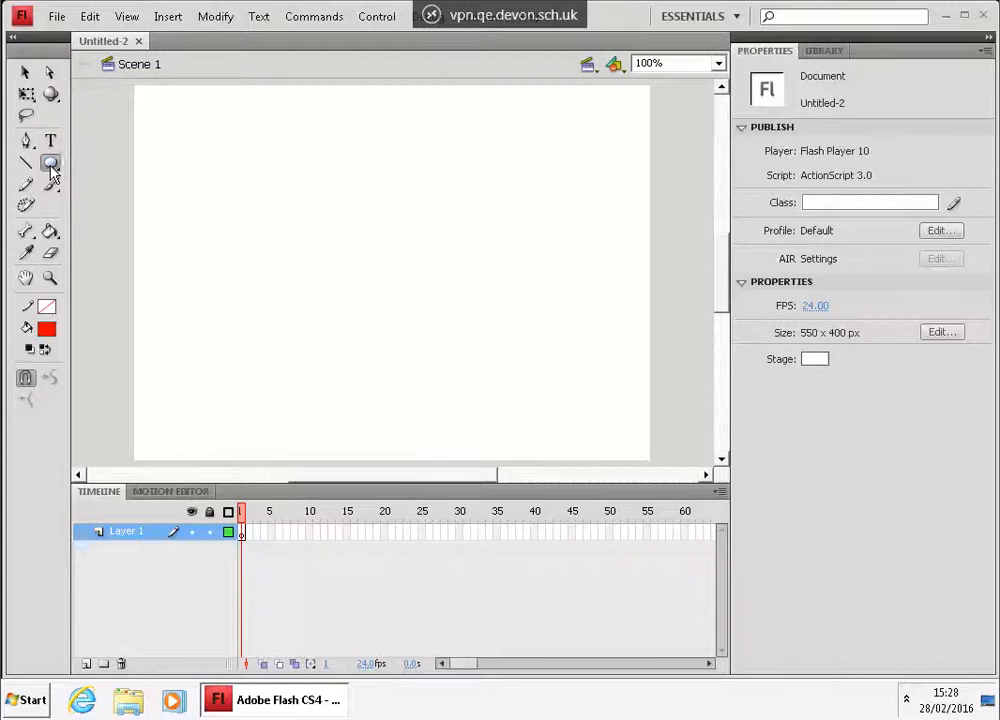
drag(52, 172, 117, 160)
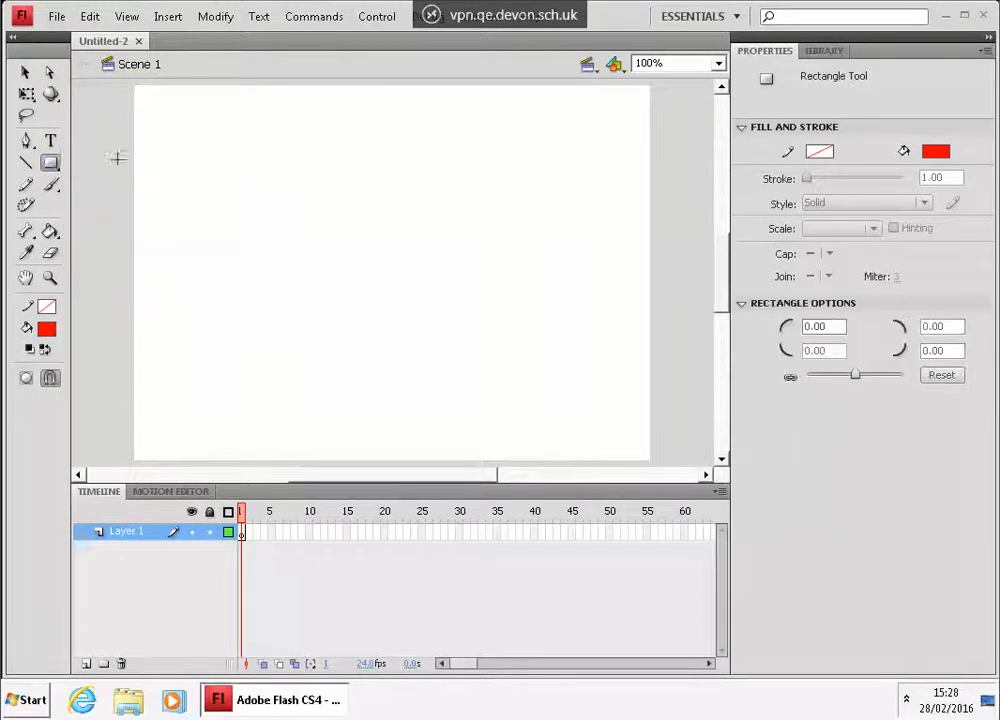
drag(51, 166, 140, 186)
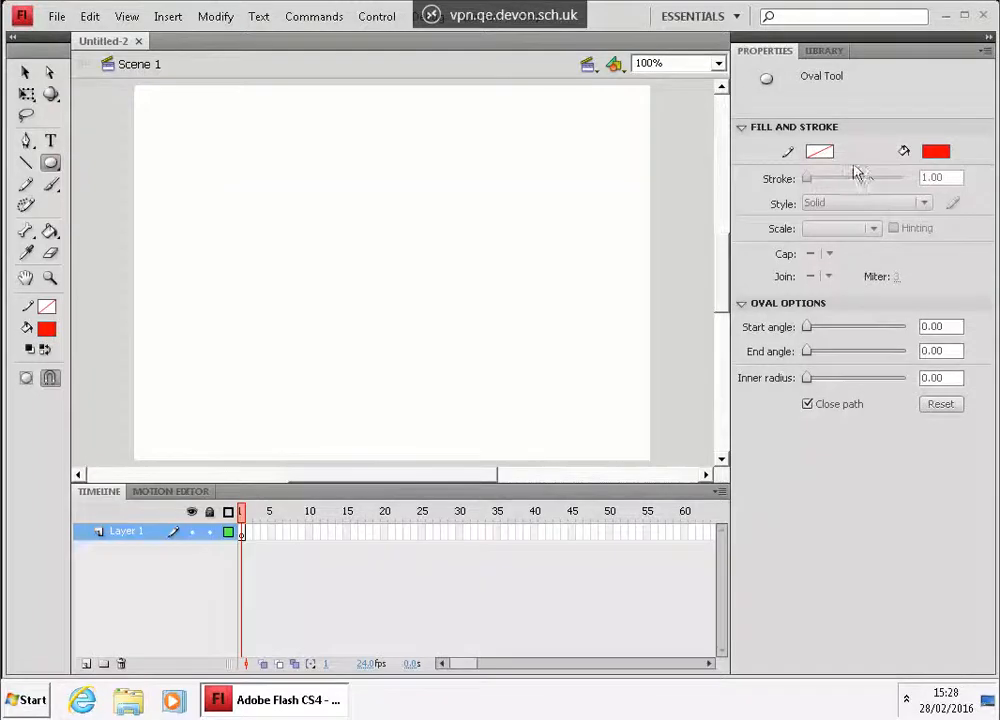
click(821, 152)
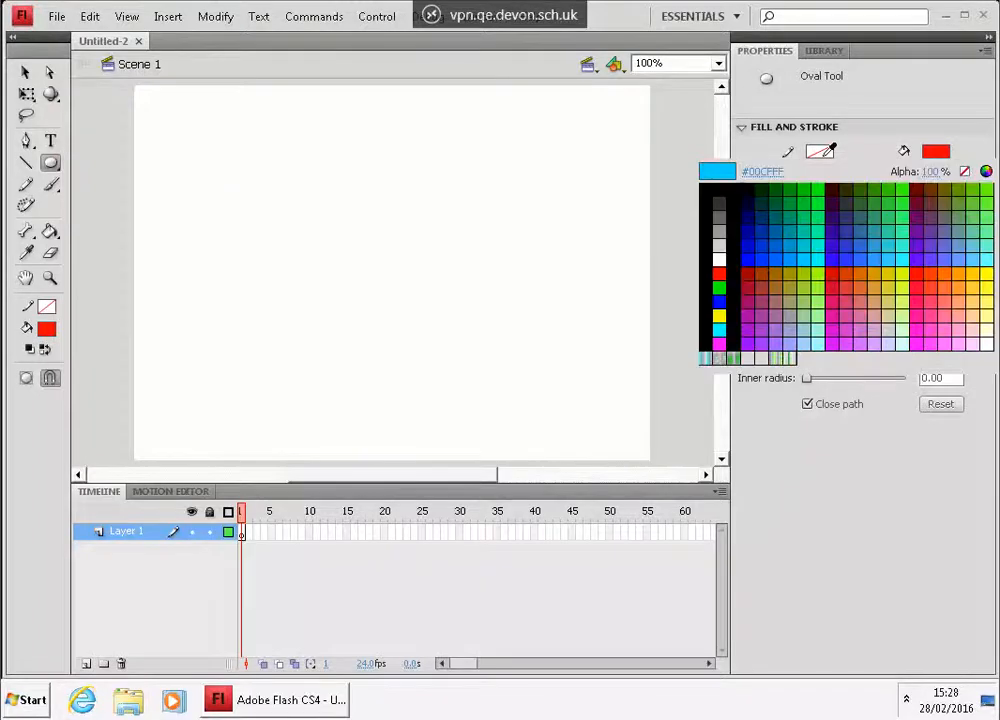
click(965, 172)
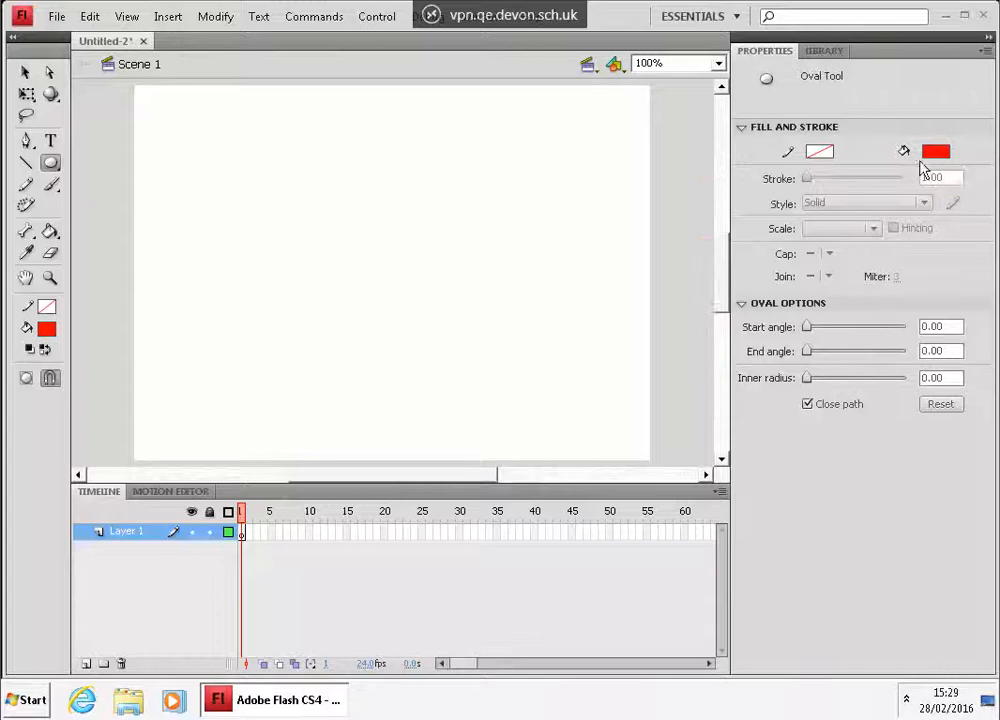
click(936, 151)
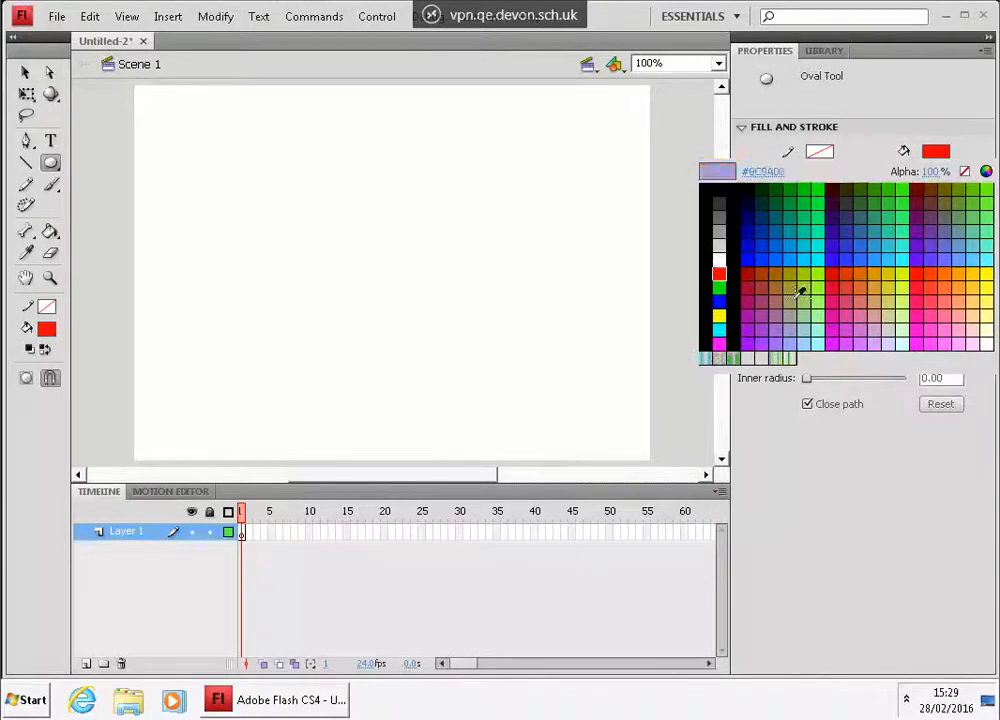
click(870, 268)
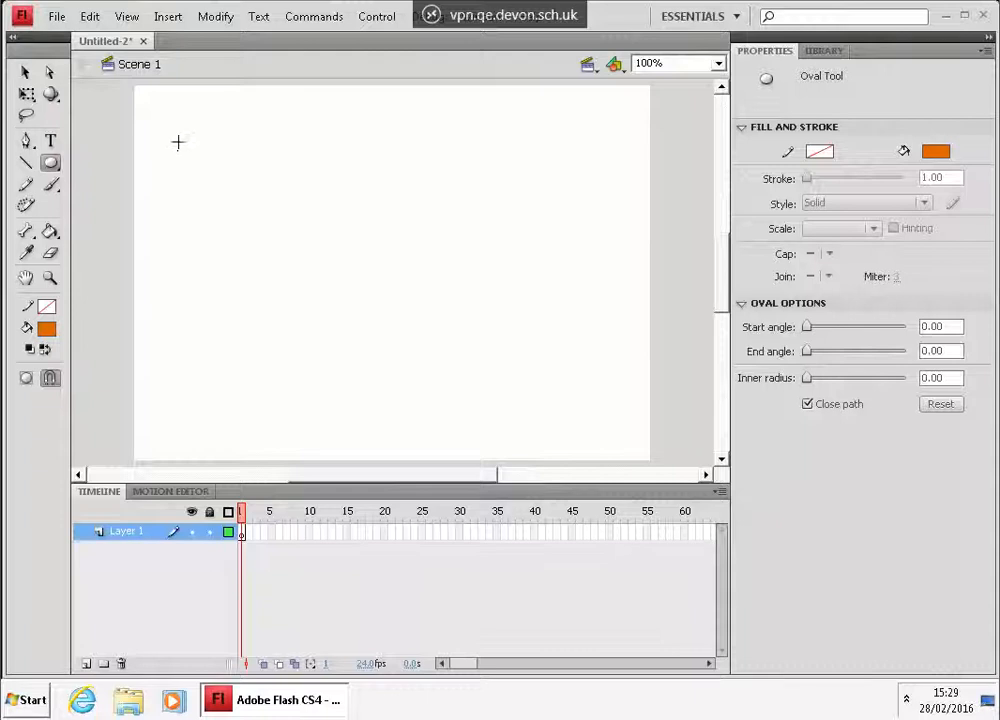
drag(186, 133, 241, 165)
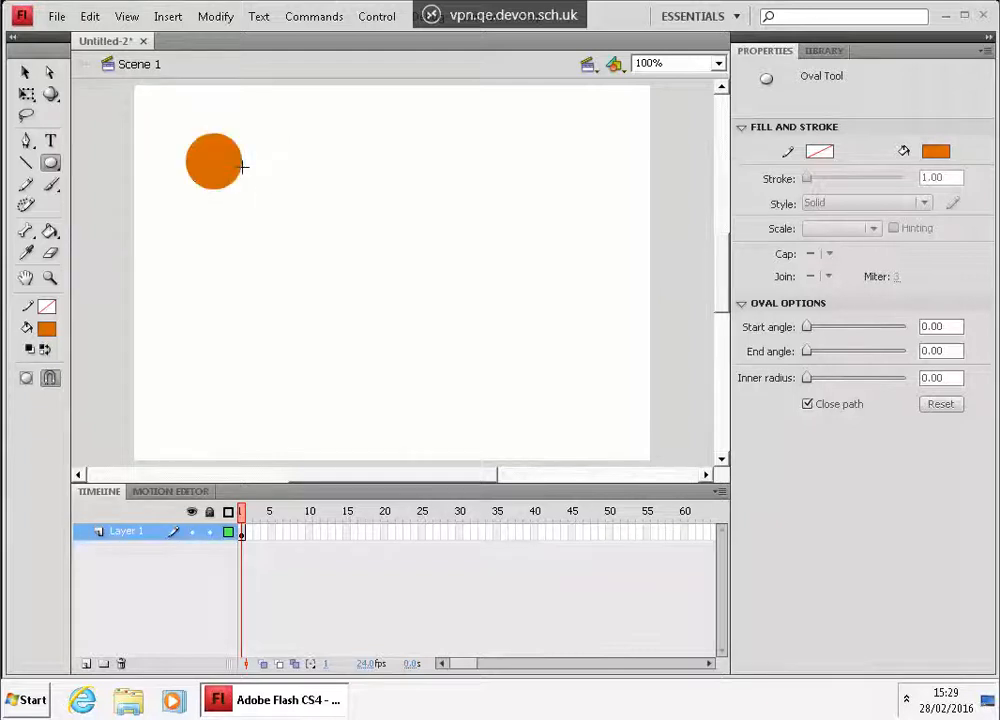
Move the orange circle down to the stage's left edge, at about X 0, Y 239.
click(26, 72)
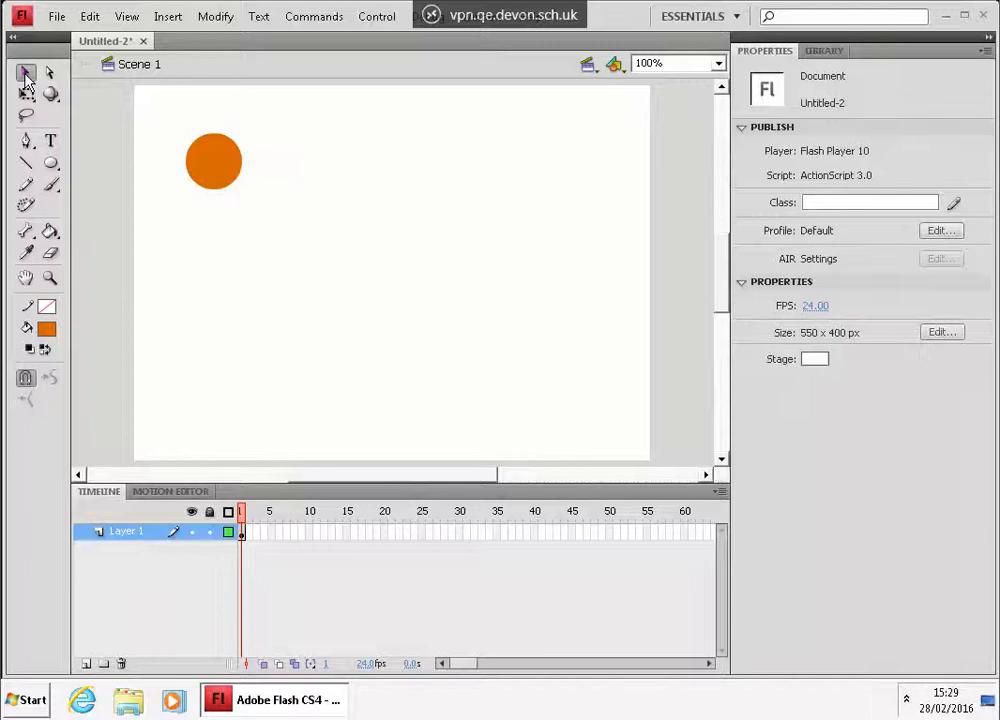
drag(212, 162, 156, 345)
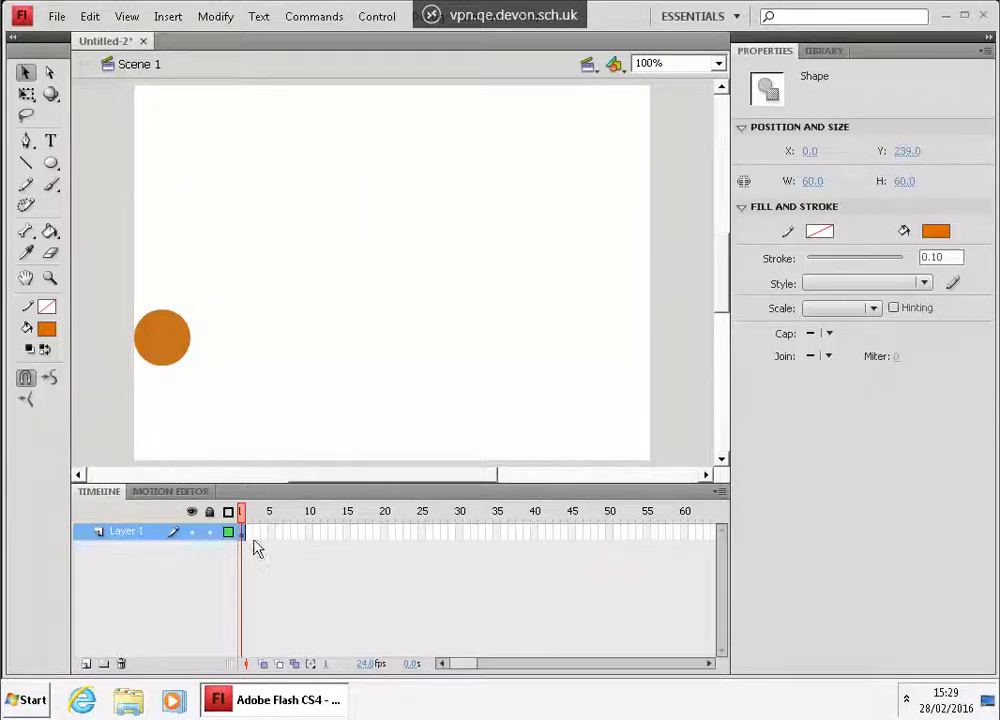
click(537, 361)
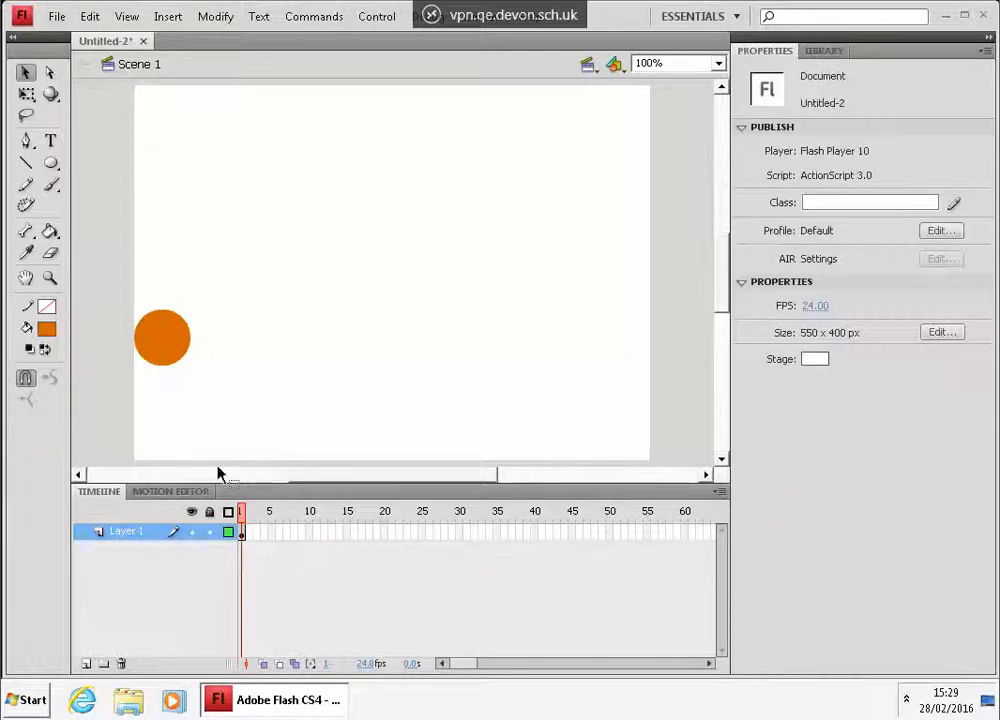
Insert a keyframe at frame 24 and move the circle there to the stage's top edge, about X 323, Y 0.
click(414, 531)
right_click(415, 533)
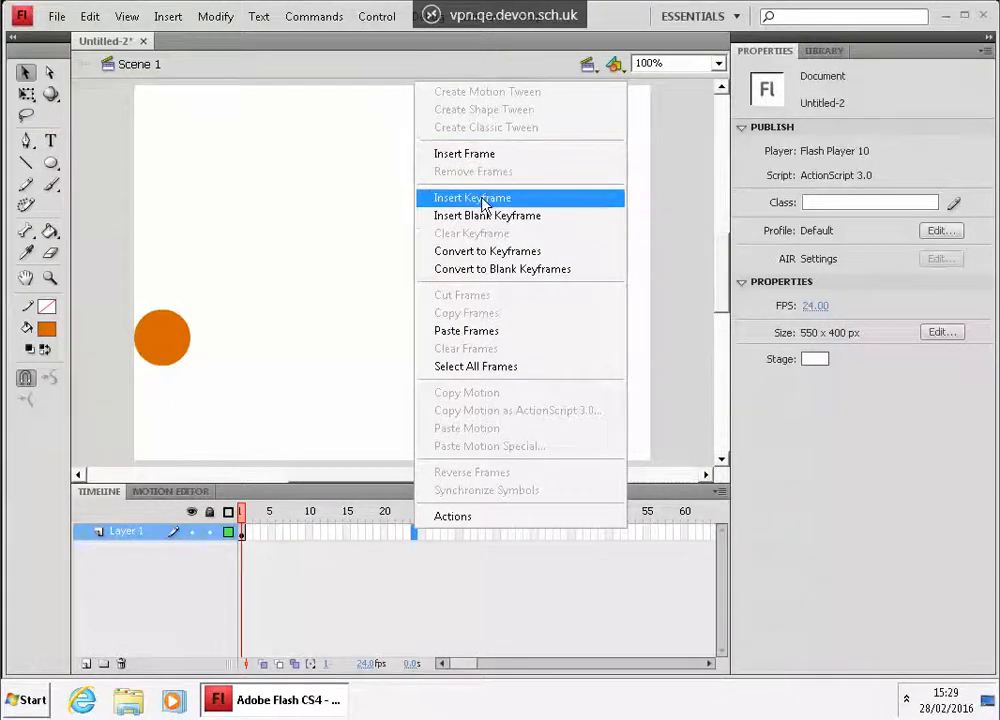
click(413, 553)
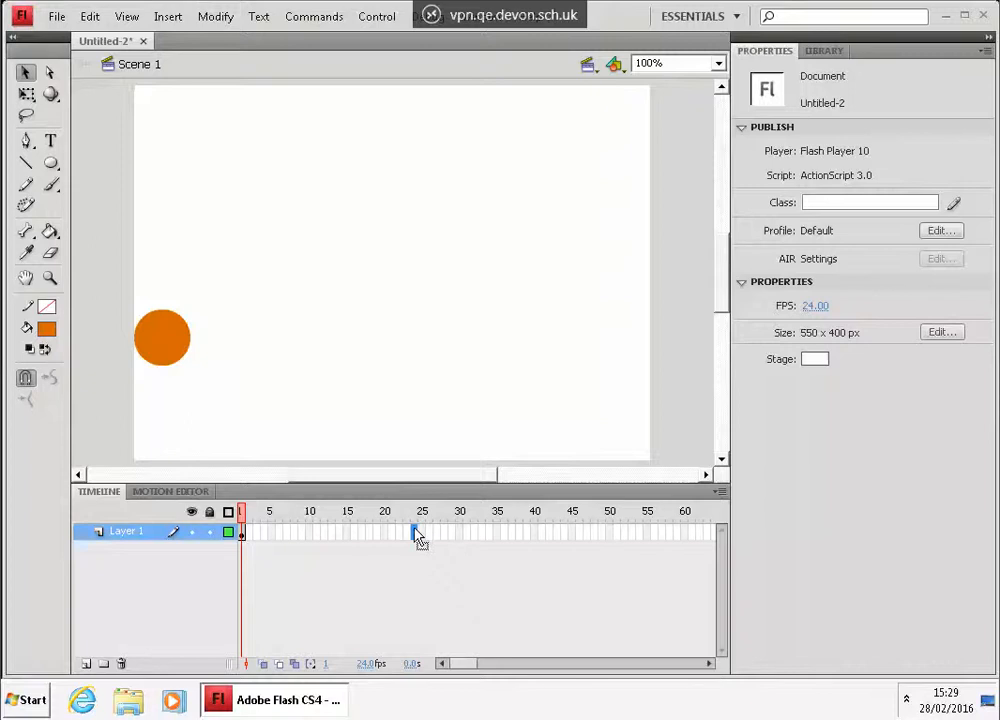
right_click(416, 536)
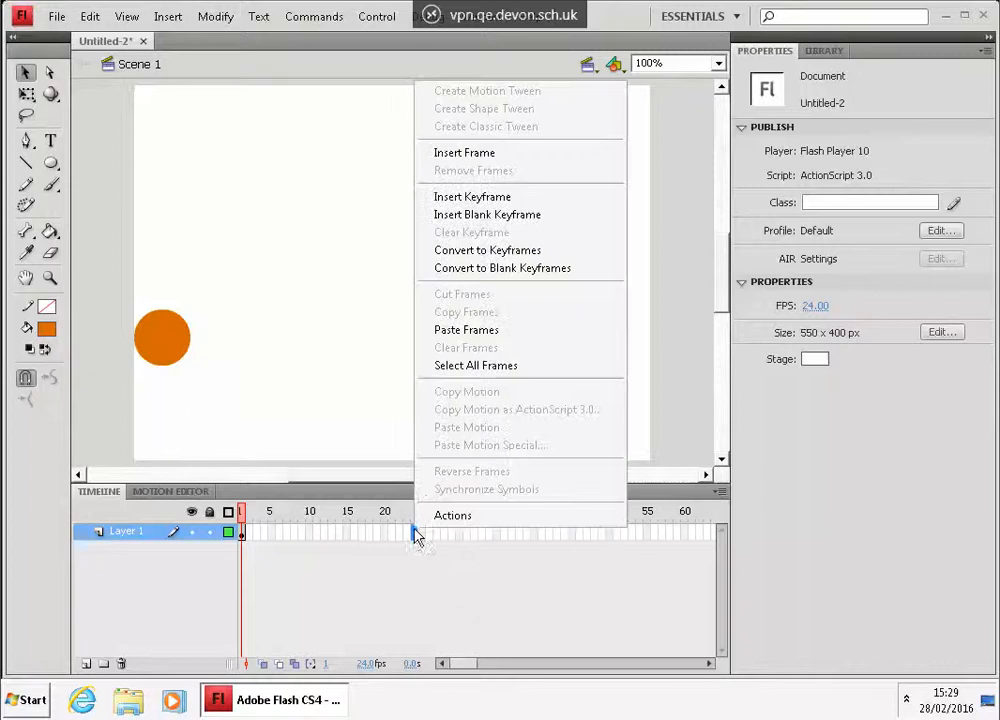
click(487, 202)
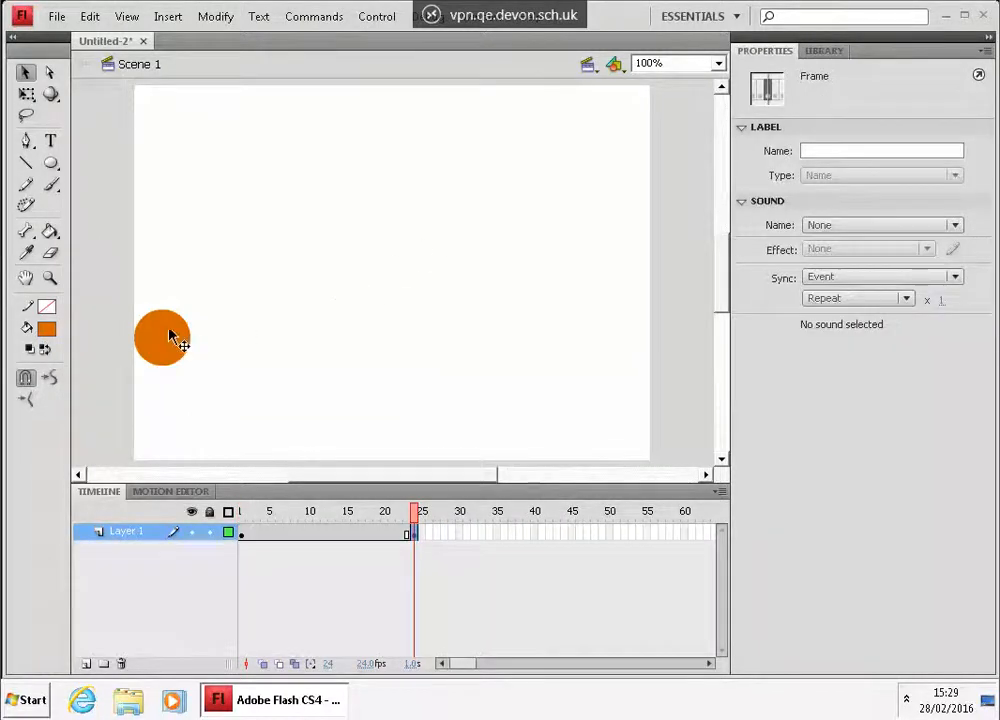
drag(172, 338, 478, 114)
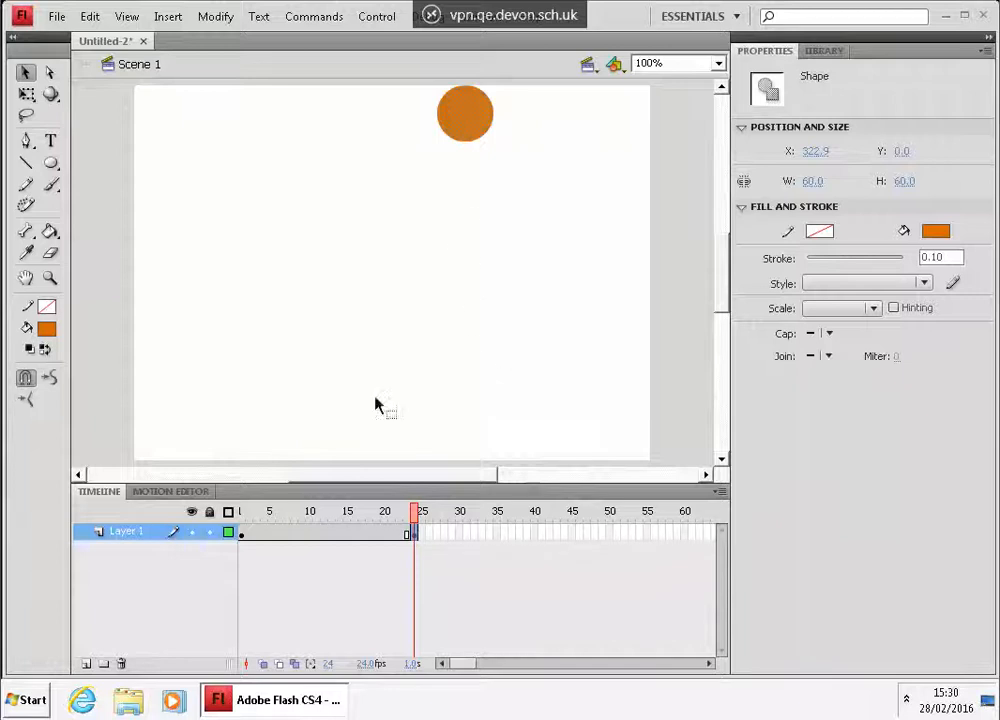
Create a classic tween between the keyframes at frames 1 and 24 and scrub through it to check the movement.
drag(405, 520, 228, 533)
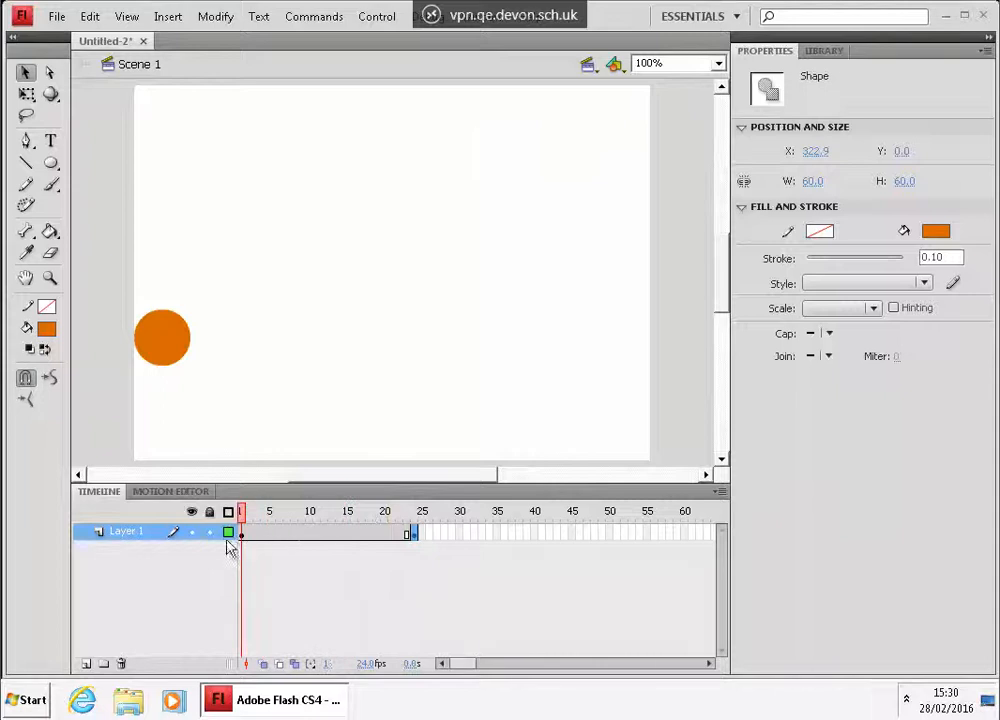
right_click(321, 537)
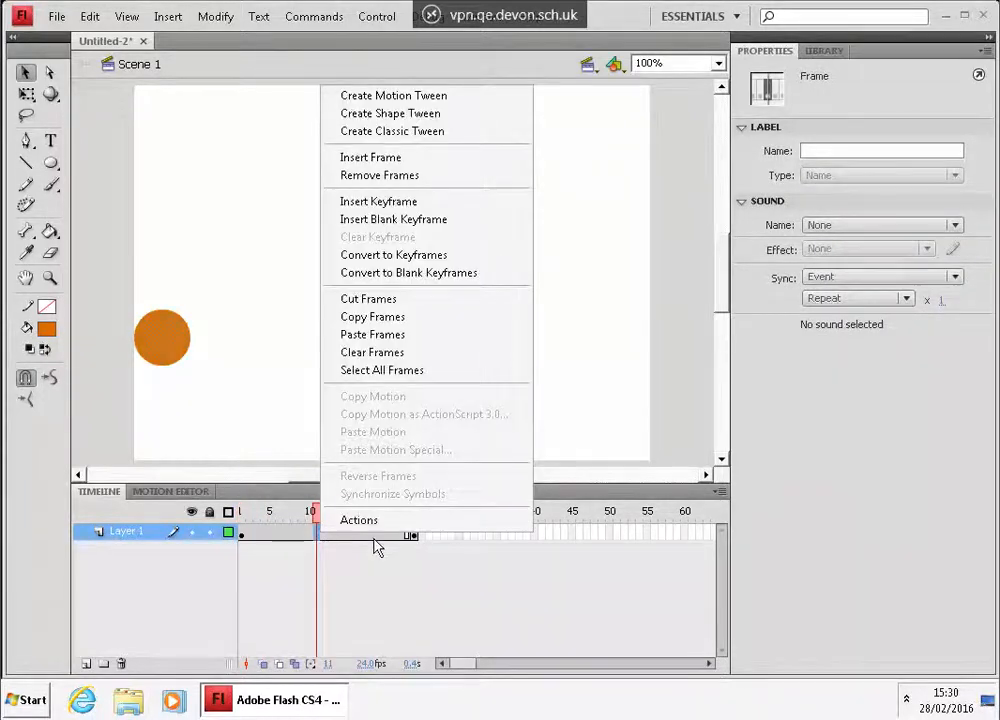
click(462, 135)
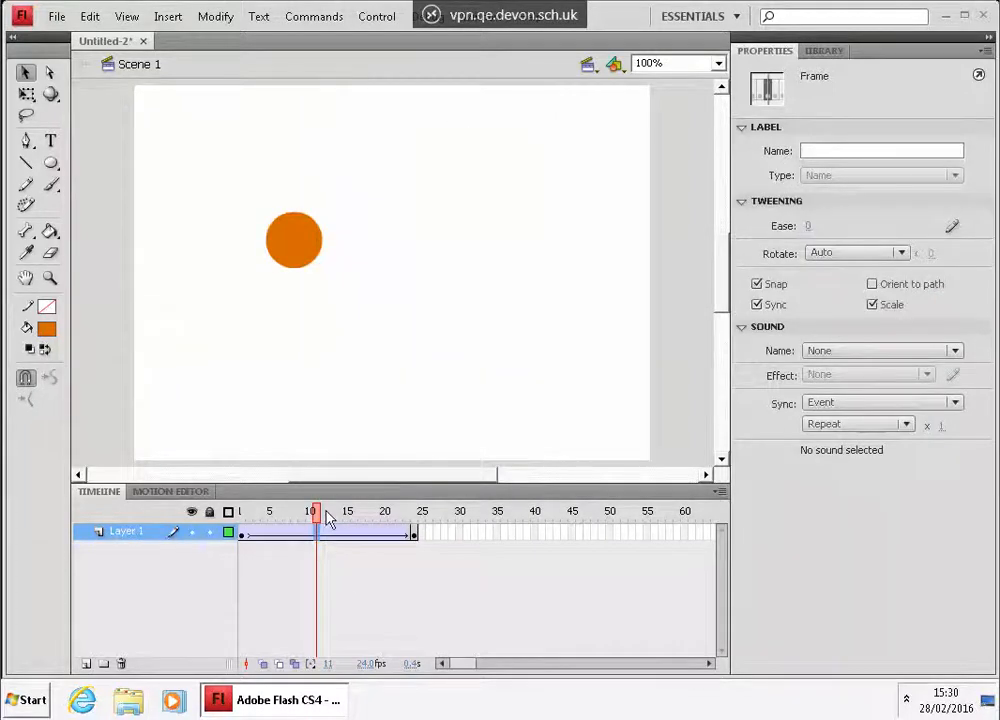
drag(322, 527, 232, 554)
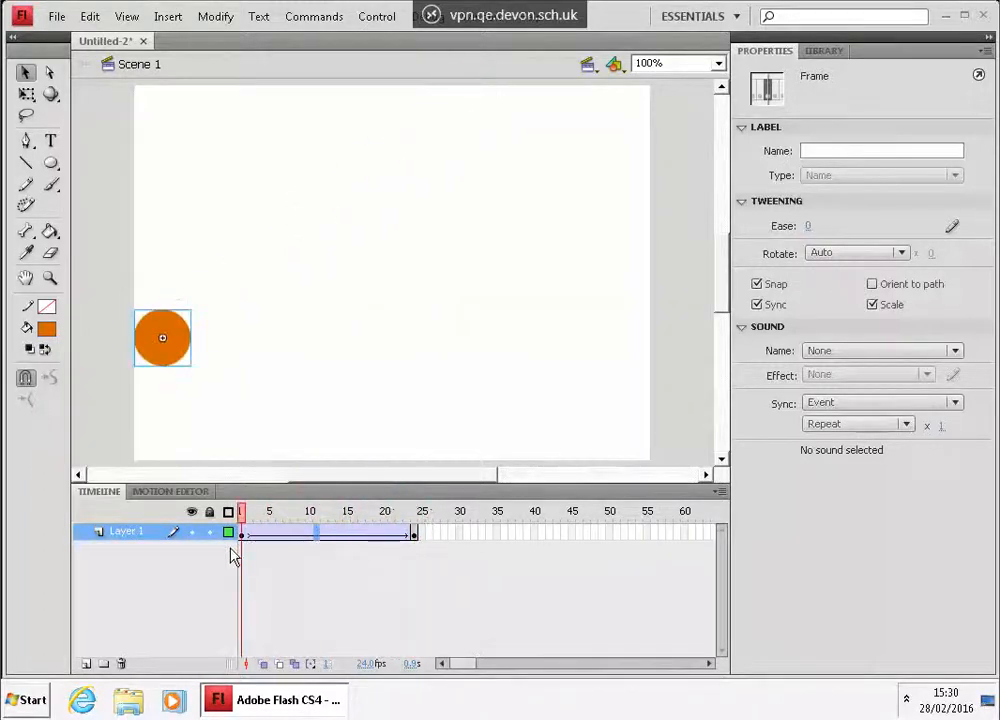
drag(312, 542, 414, 520)
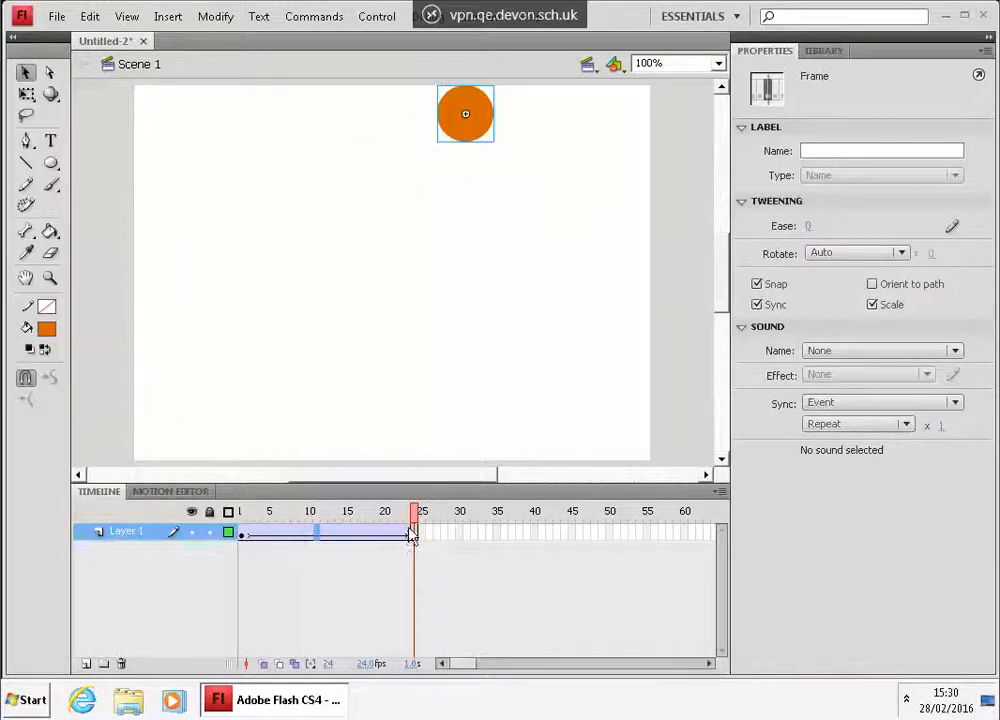
Insert a keyframe at frame 48 of Layer 1.
click(601, 533)
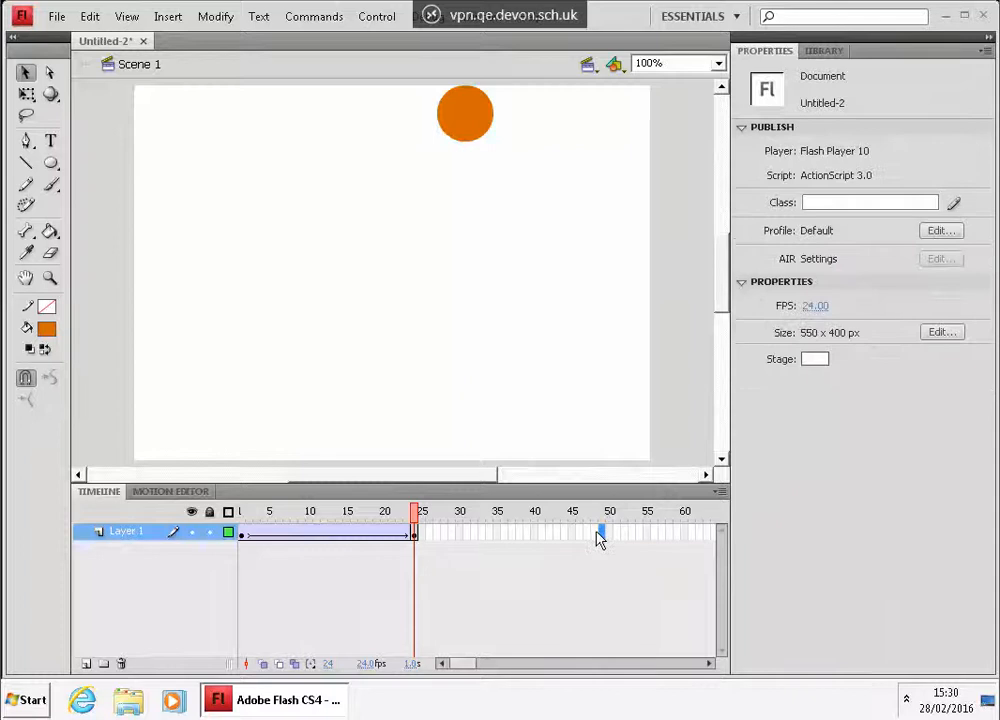
right_click(598, 536)
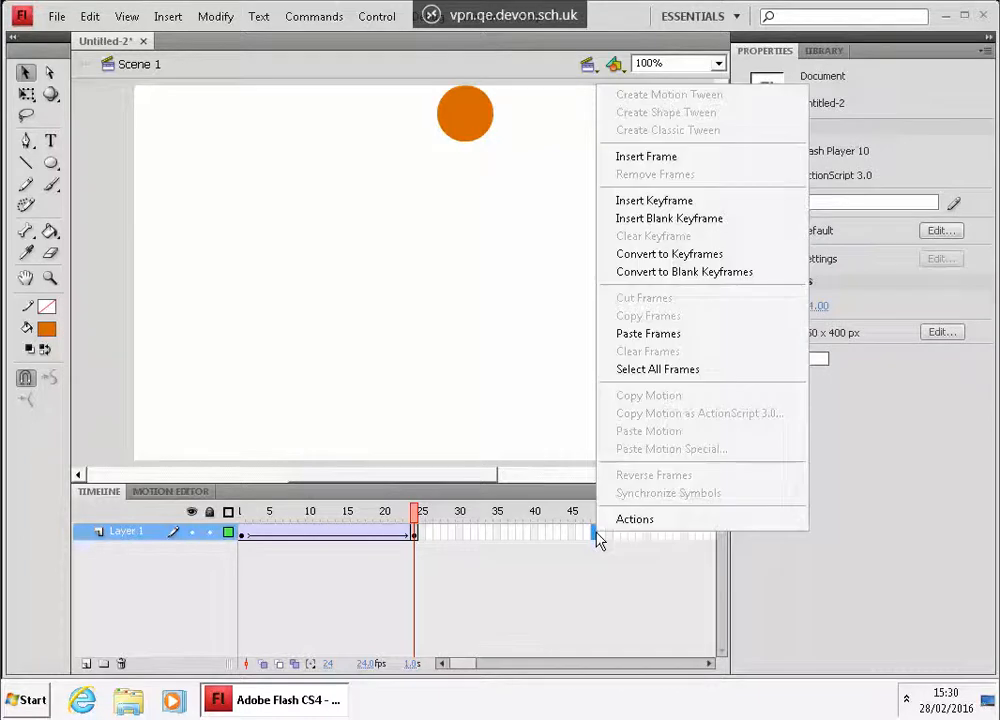
click(631, 204)
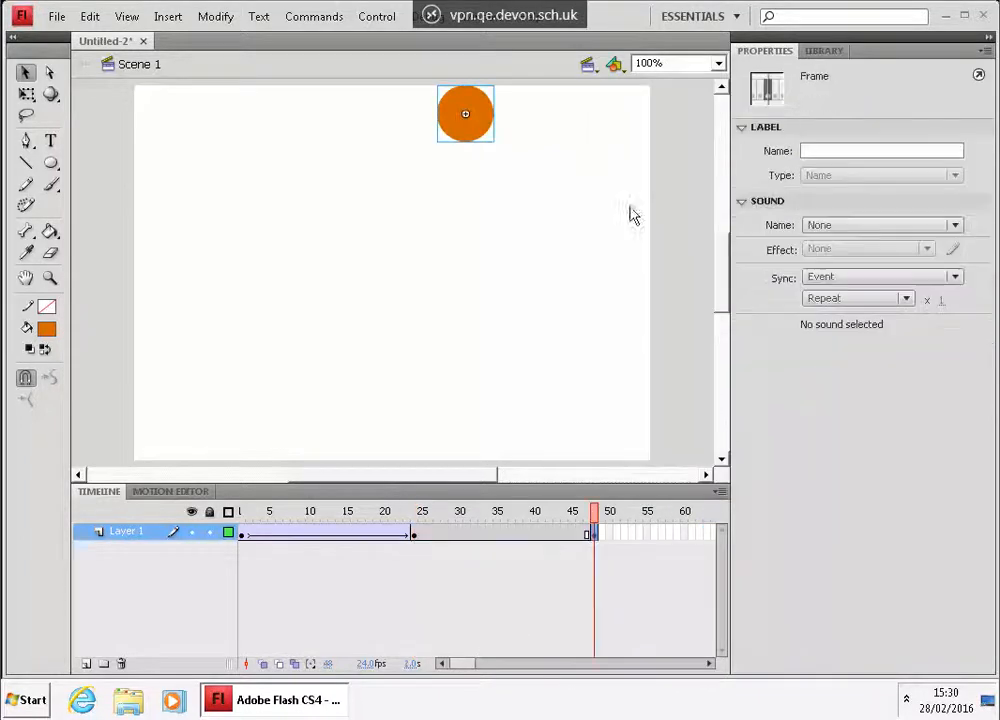
Insert a keyframe at frame 39 and move the circle there to the stage's right edge, about X 520, Y 191.
right_click(528, 533)
click(618, 203)
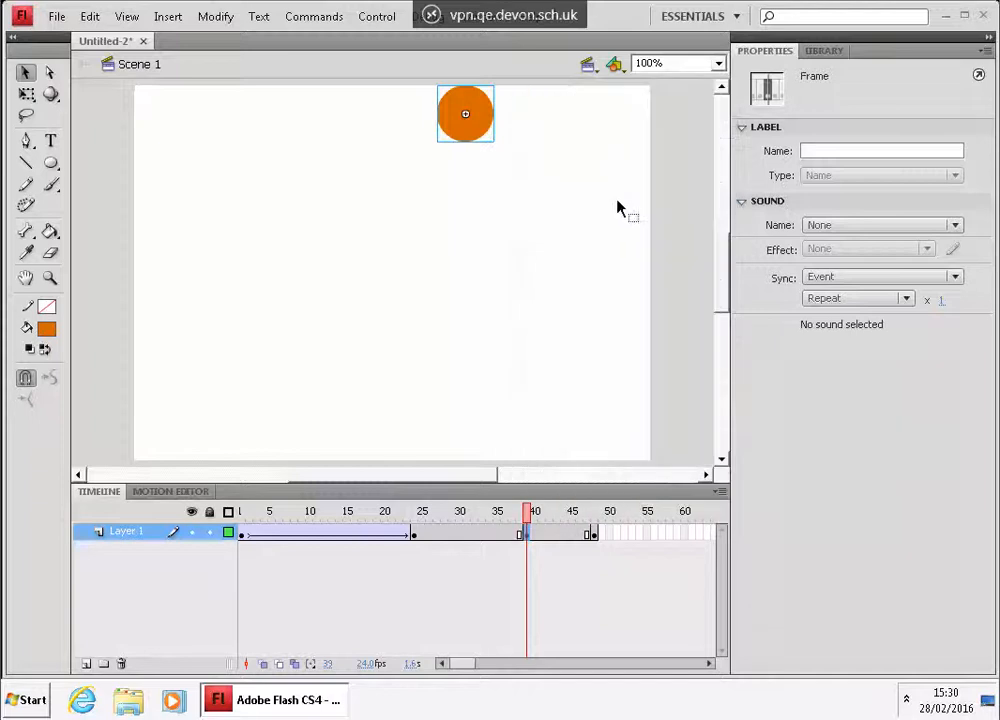
drag(479, 116, 623, 279)
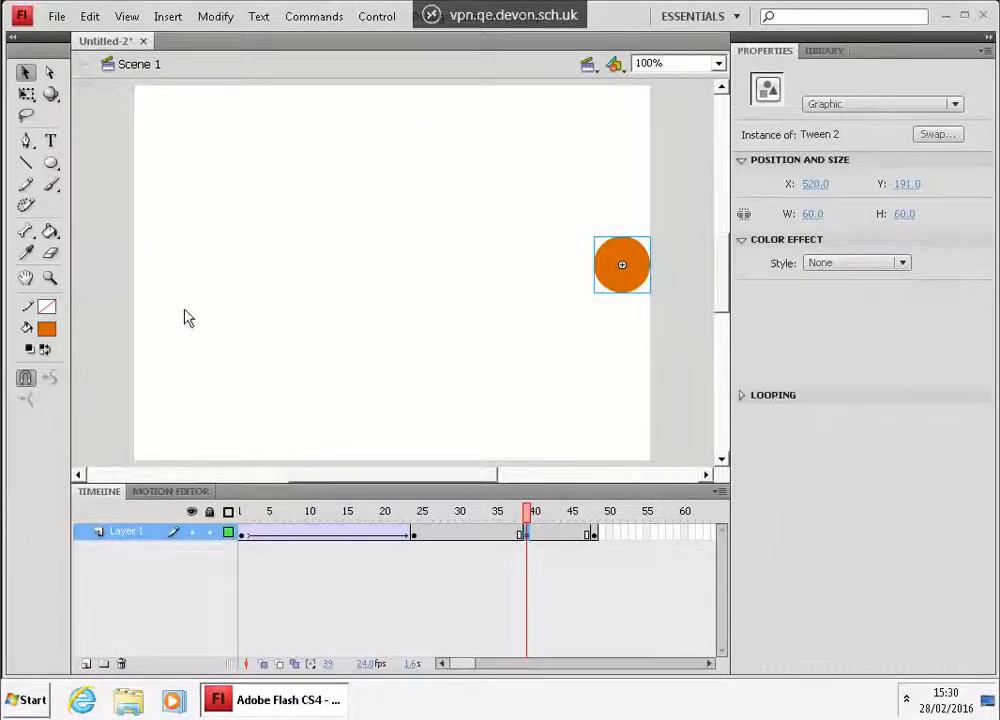
Create a classic tween between the keyframes at frames 24 and 39 and play the animation from frame 1.
right_click(440, 536)
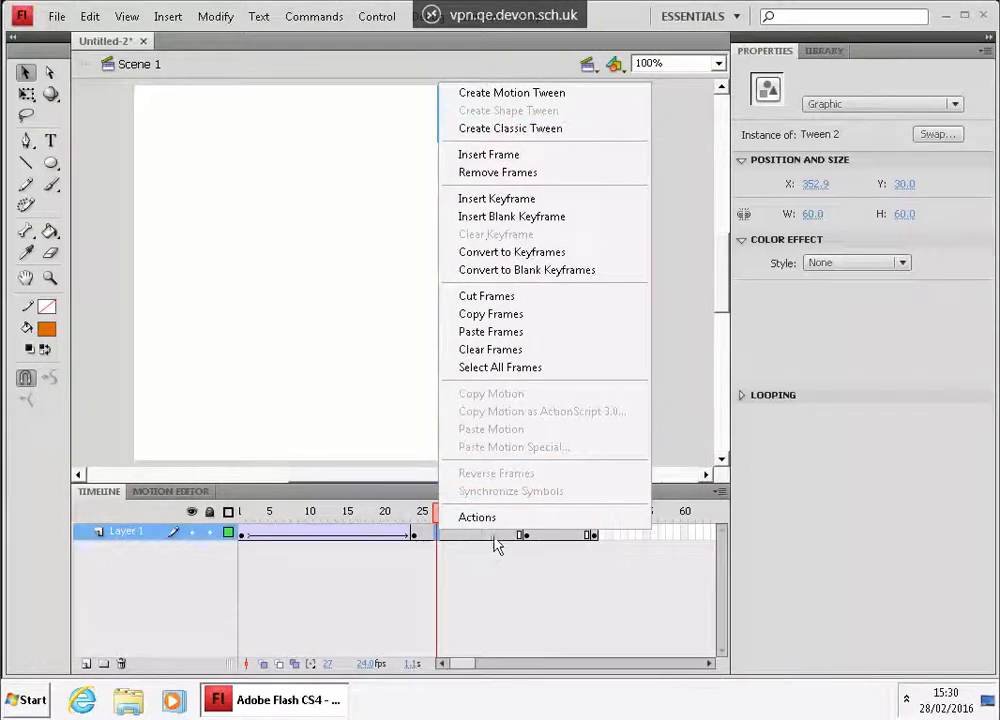
click(573, 131)
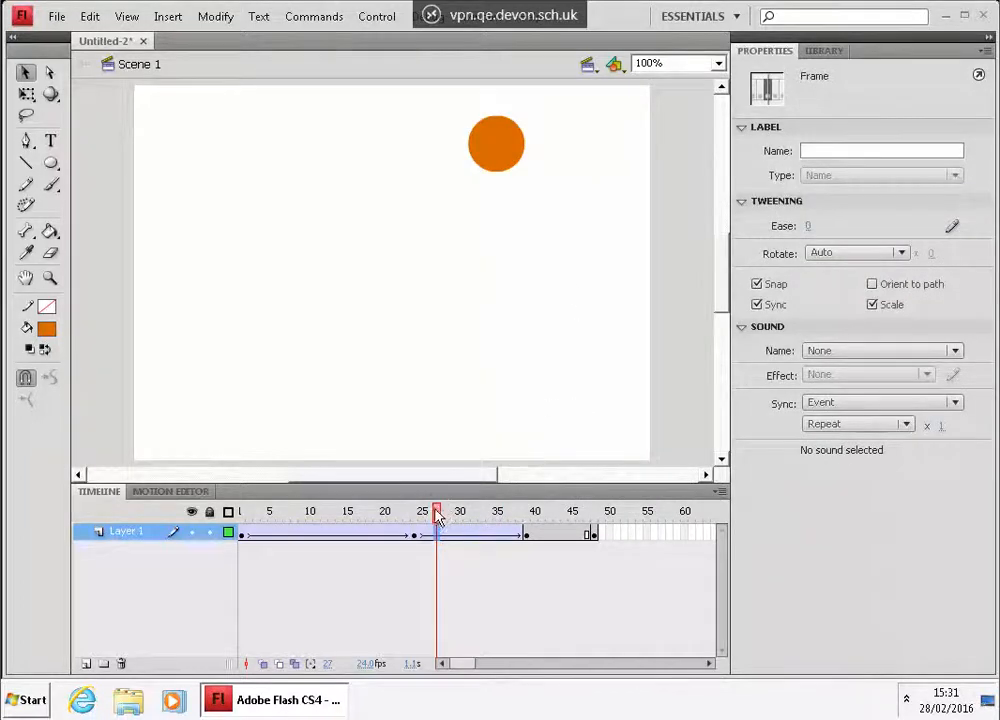
drag(437, 517, 225, 511)
key(Return)
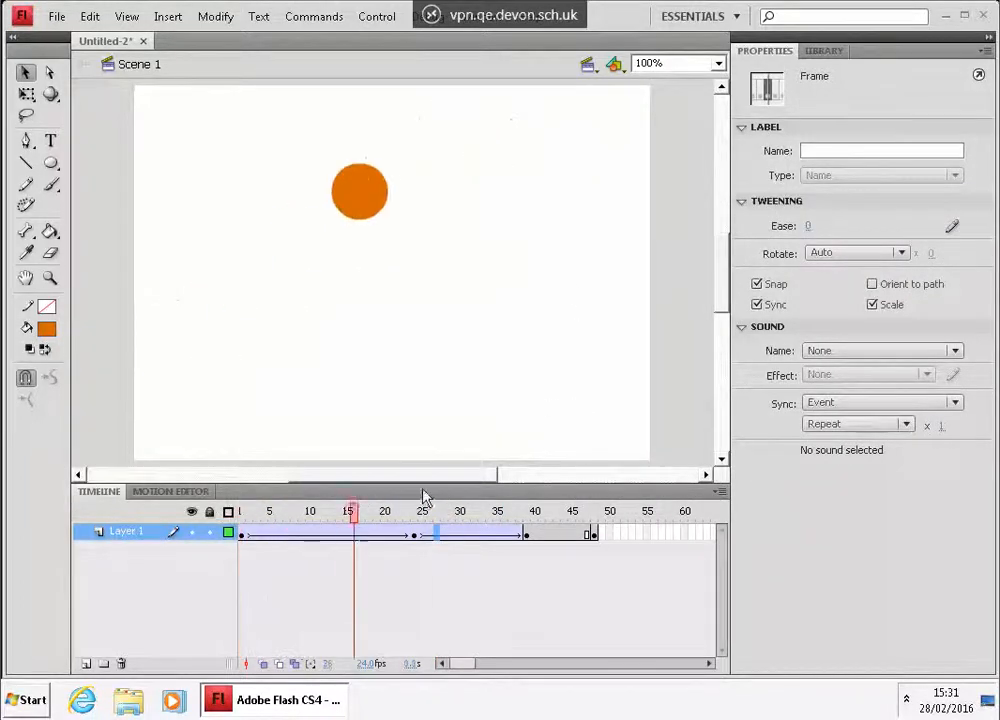
drag(423, 490, 240, 512)
key(Return)
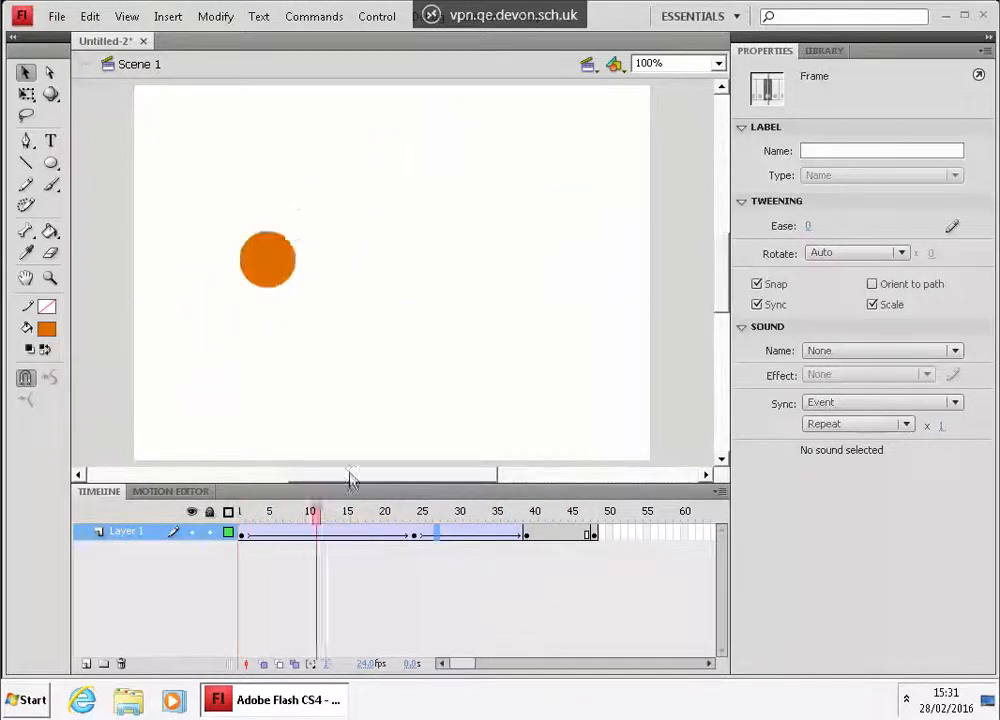
drag(454, 450, 527, 458)
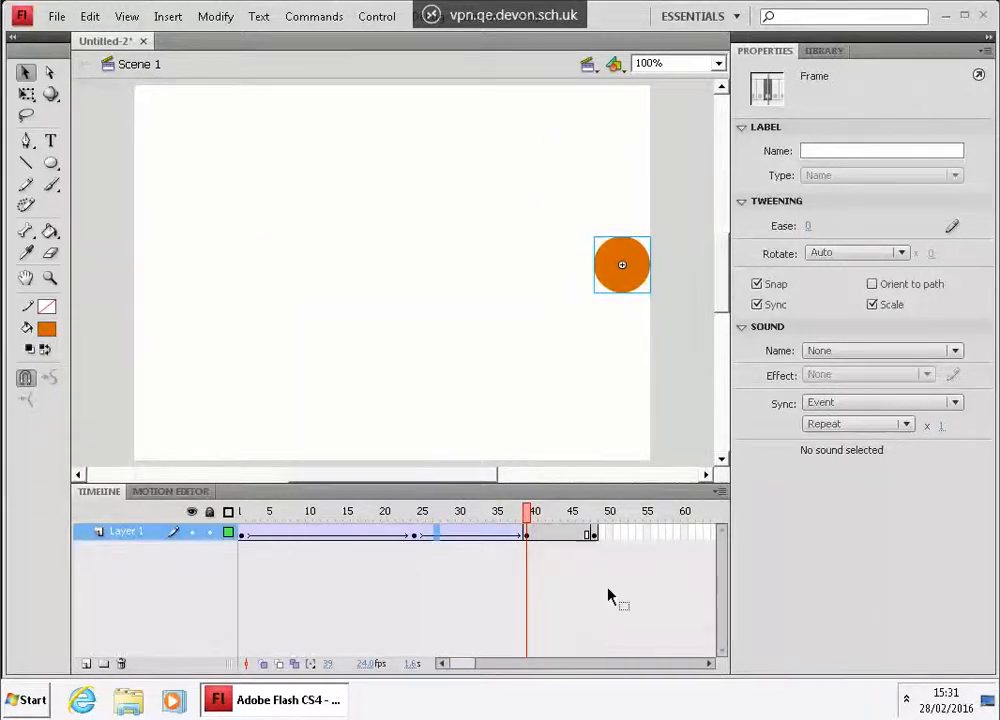
Remove the frames after frame 39, including the extra keyframe at frame 48.
click(596, 535)
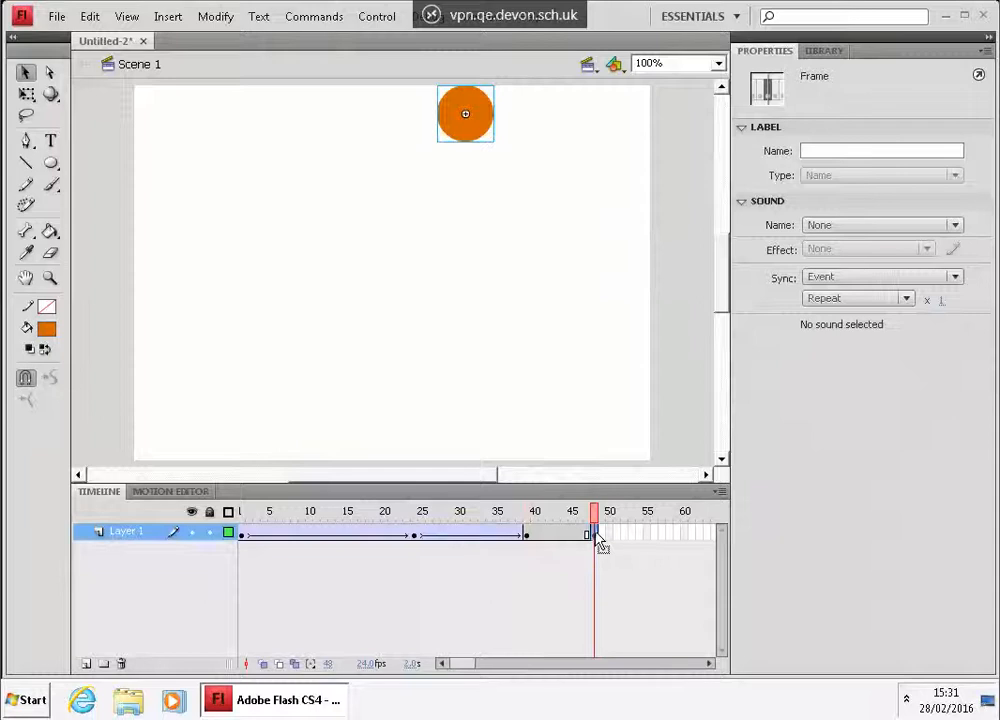
drag(600, 542, 535, 548)
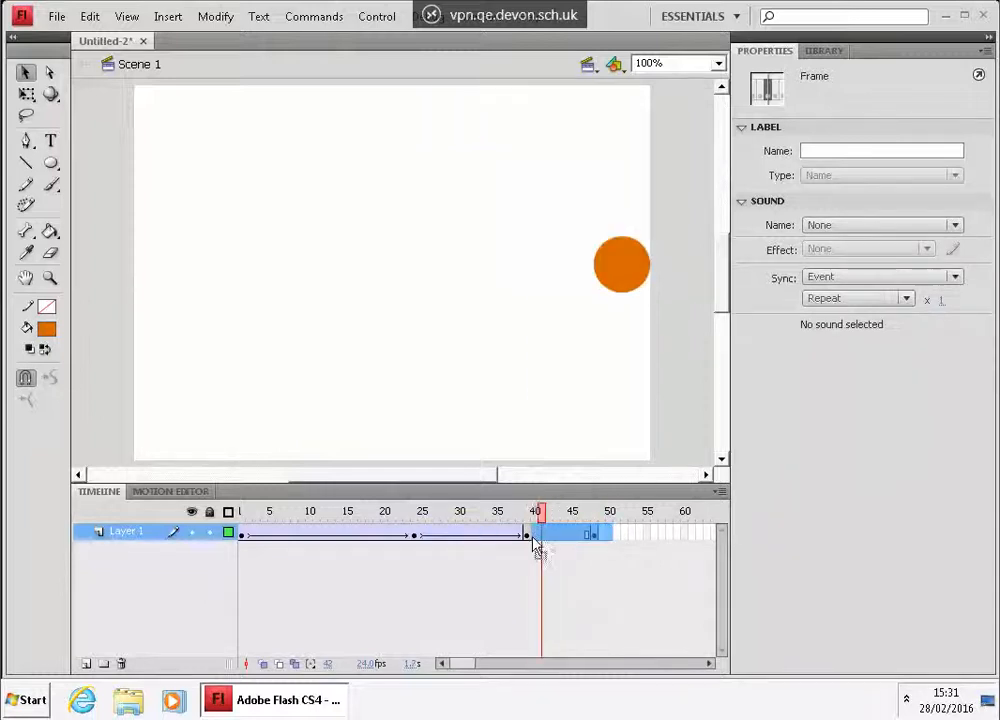
right_click(533, 539)
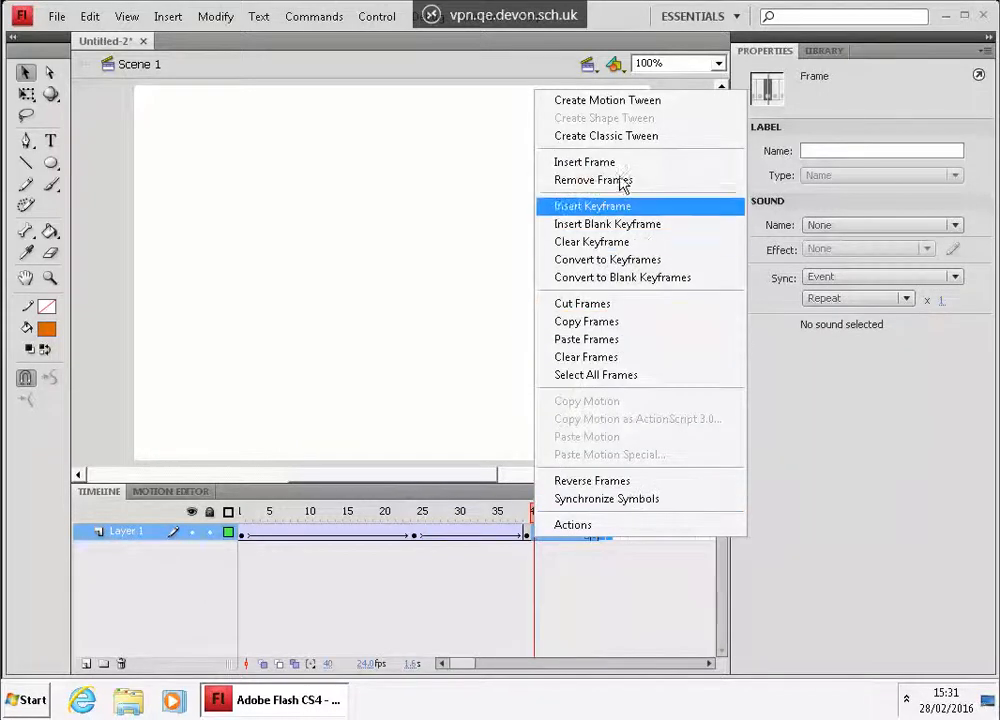
click(622, 183)
Insert a keyframe at frame 55 and move the circle there to the stage's bottom edge, about X 317, Y 370.
click(643, 527)
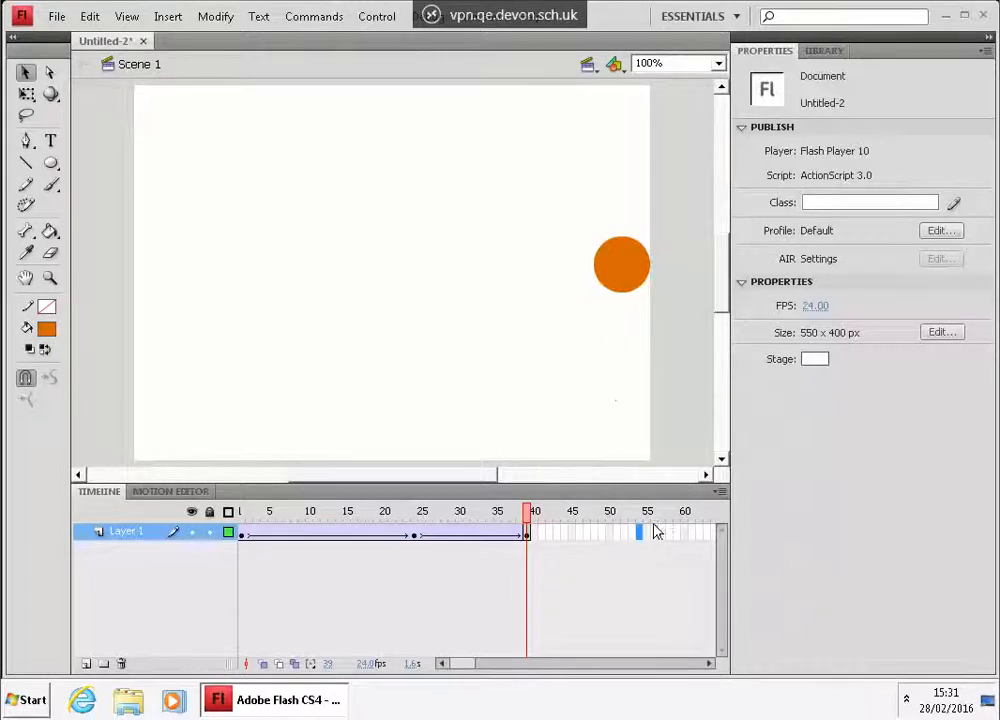
right_click(648, 538)
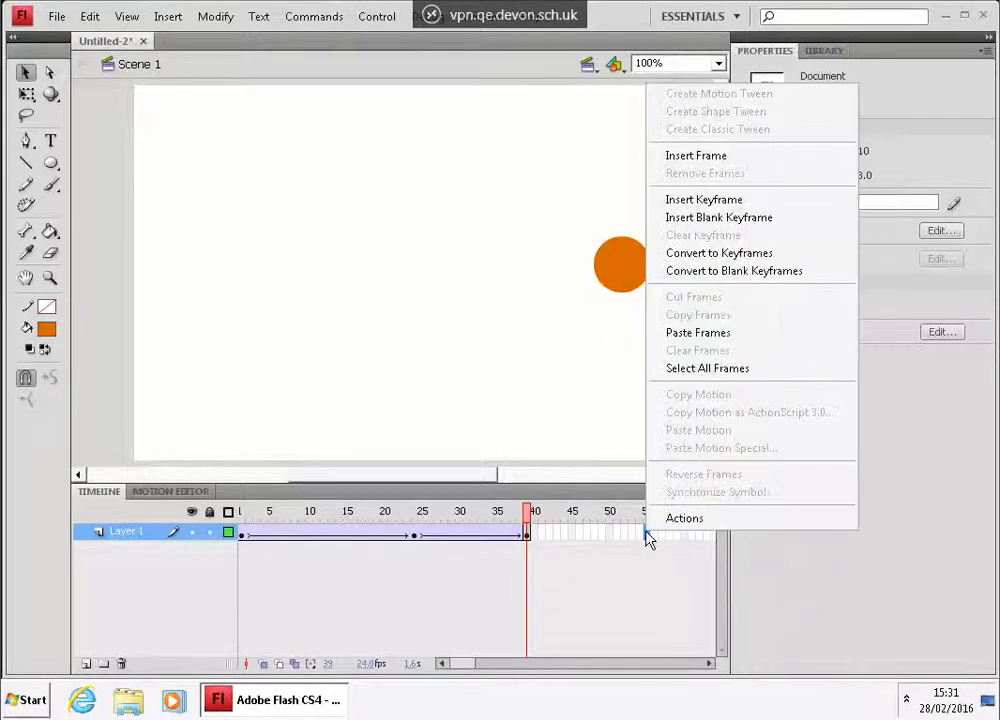
click(752, 205)
drag(618, 292, 431, 486)
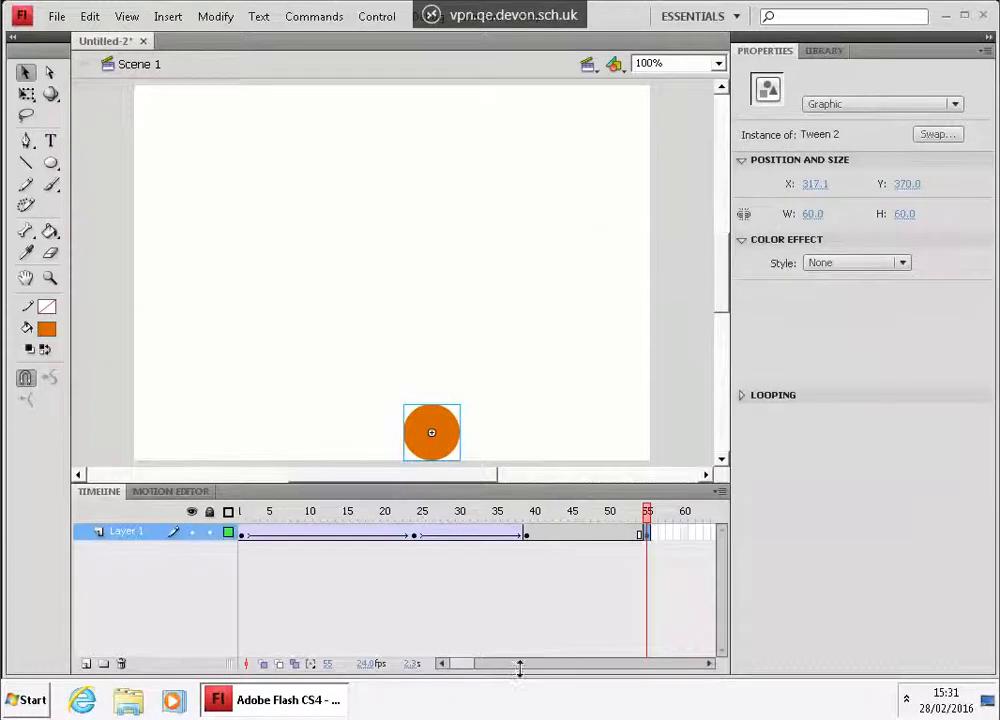
Create a classic tween between the keyframes at frames 39 and 55 and scrub the playhead through it.
right_click(574, 536)
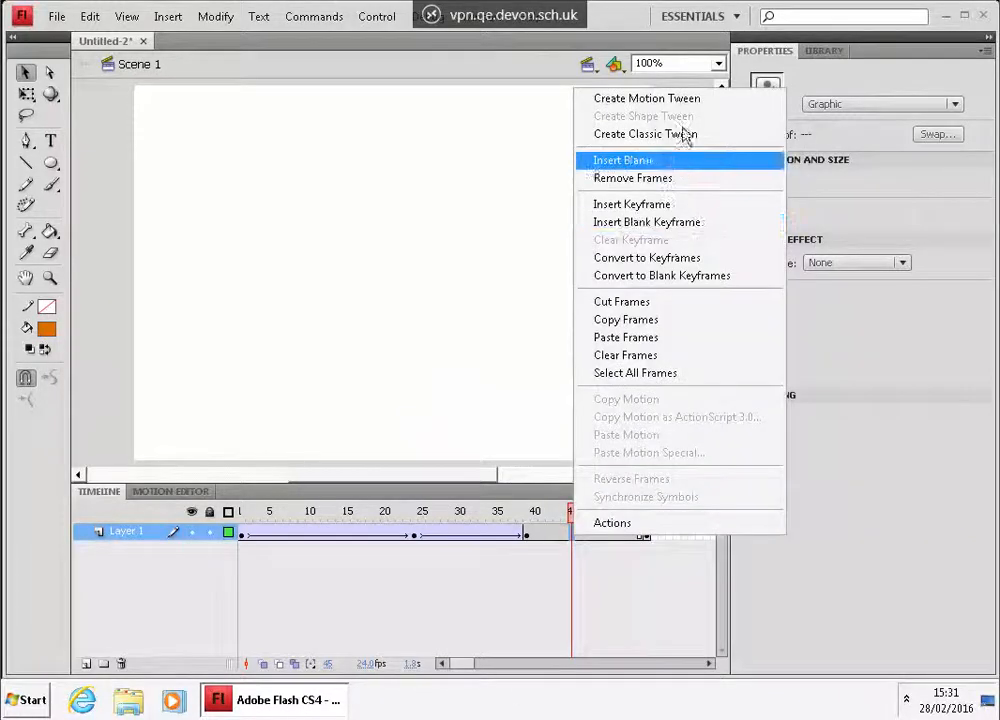
click(674, 136)
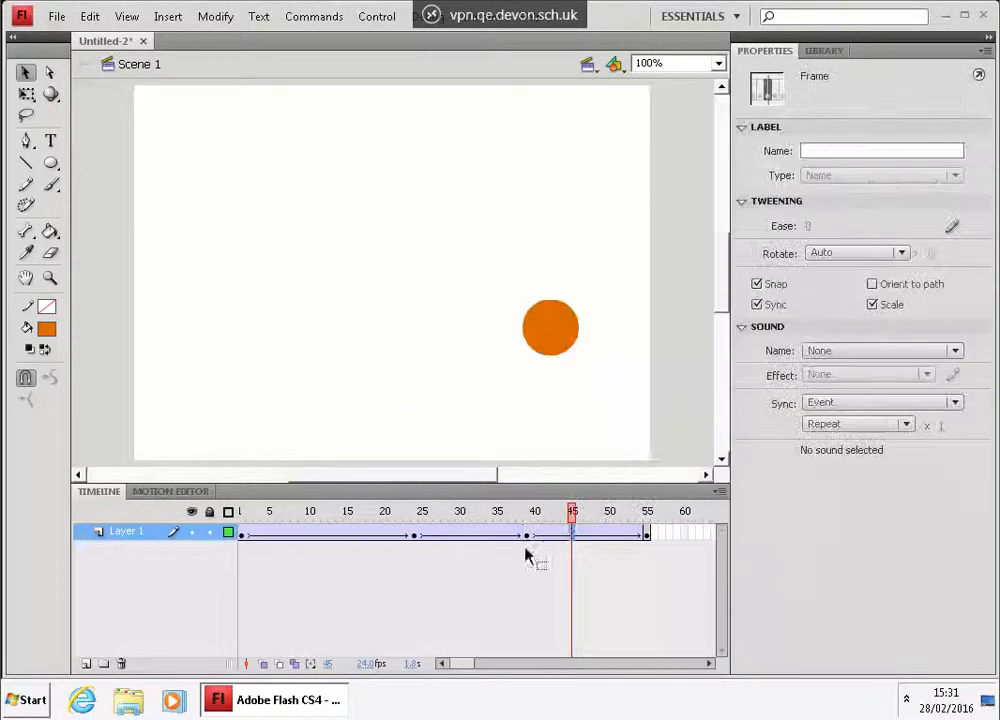
drag(570, 512, 672, 465)
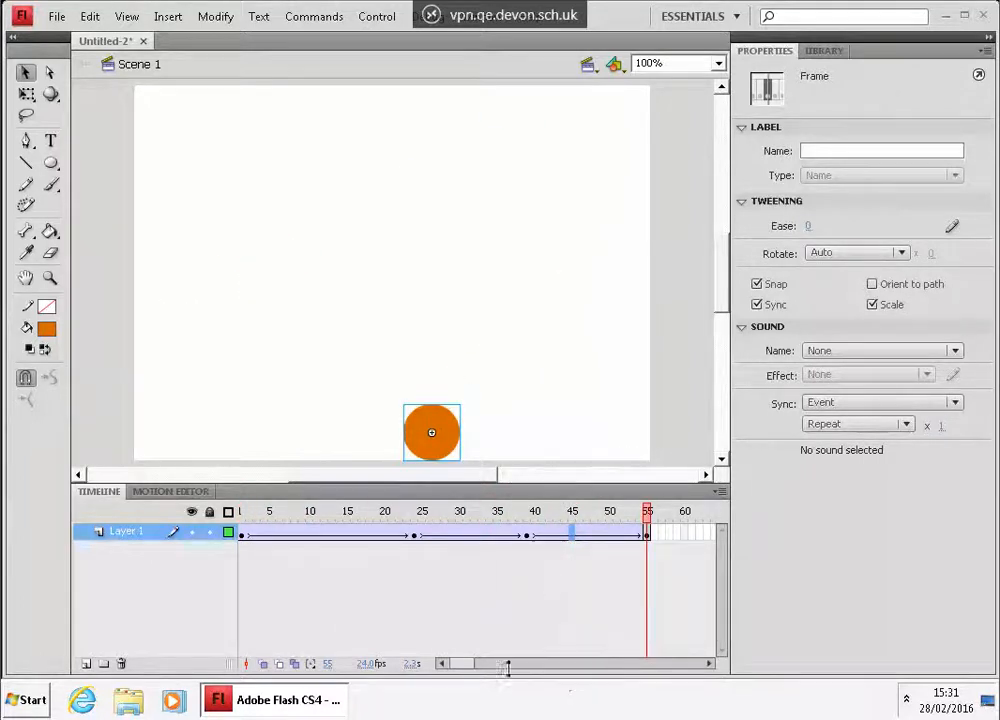
Insert a keyframe at frame 74 and move the circle there to the stage's left edge, slightly below mid-height.
mouse_move(465, 665)
mouse_down()
mouse_move(487, 665)
mouse_move(475, 665)
mouse_up()
right_click(618, 533)
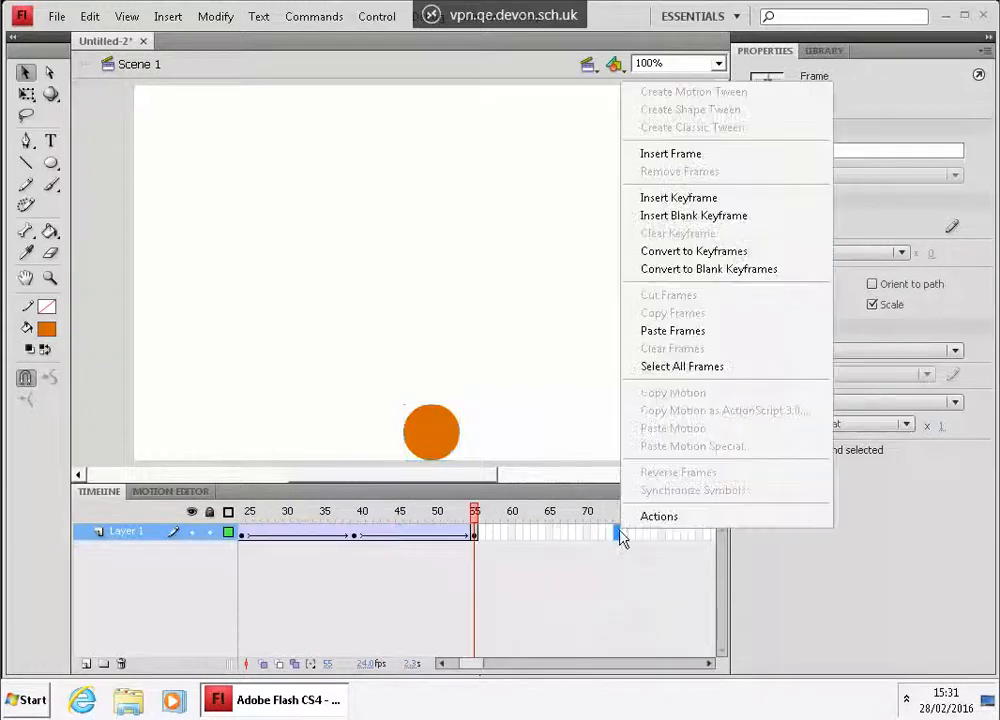
click(708, 203)
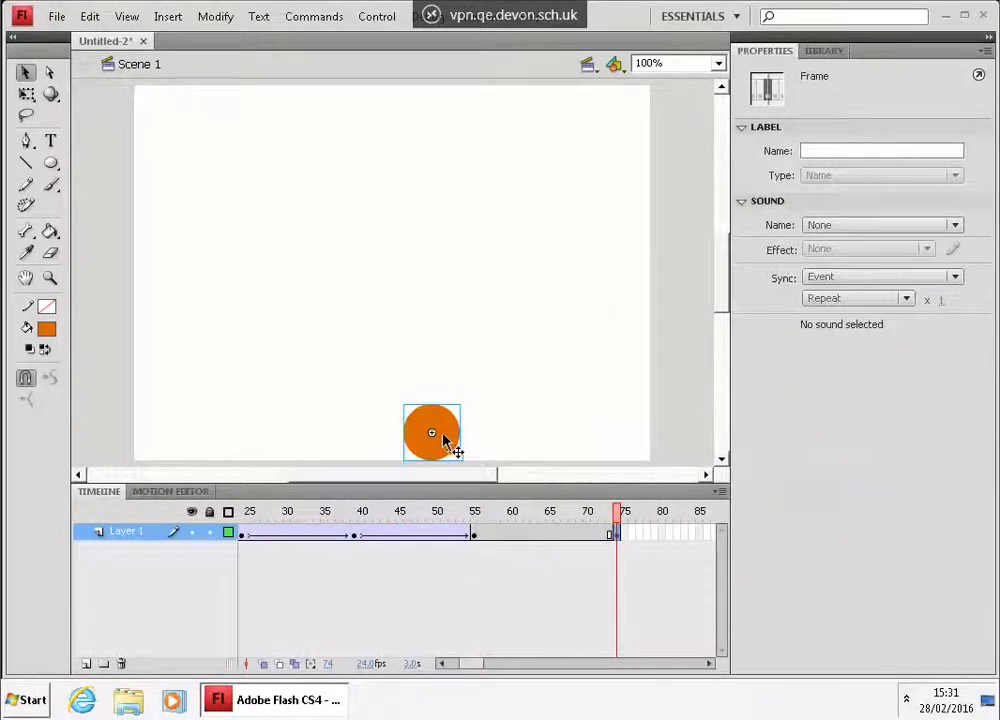
drag(446, 446, 179, 317)
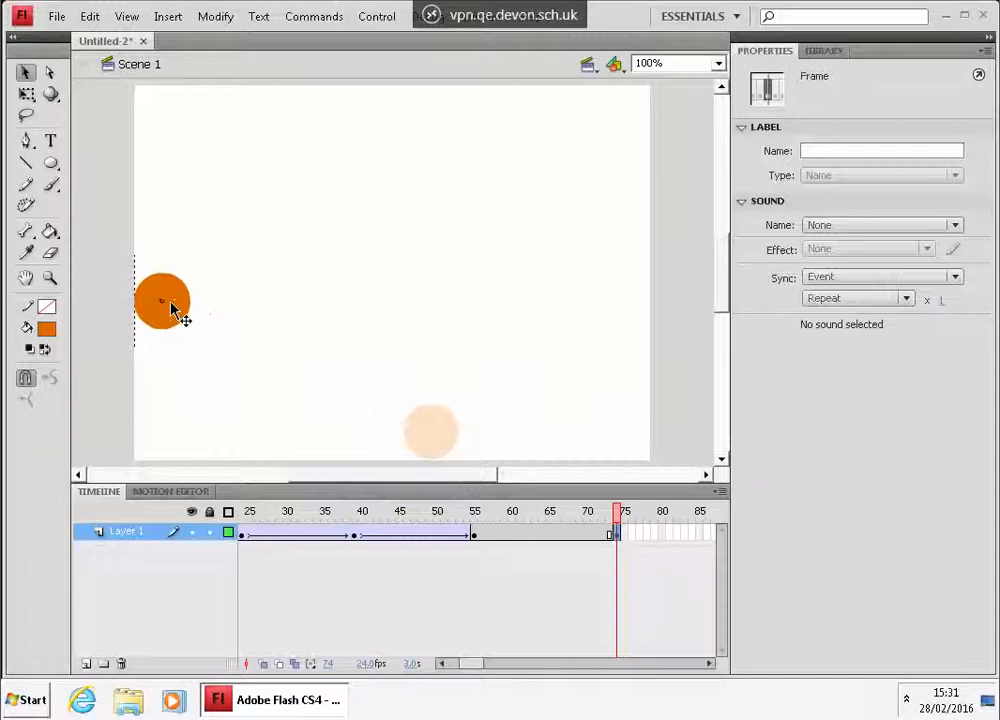
Create a classic tween between the keyframes at frames 55 and 74 and preview the motion.
right_click(543, 533)
click(654, 132)
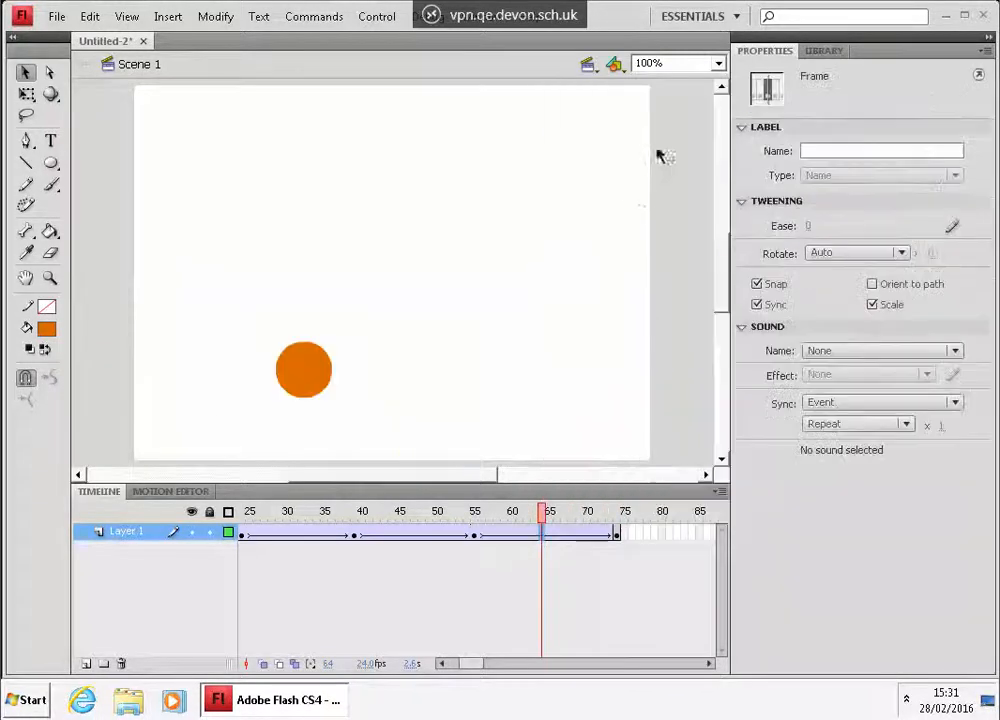
click(534, 511)
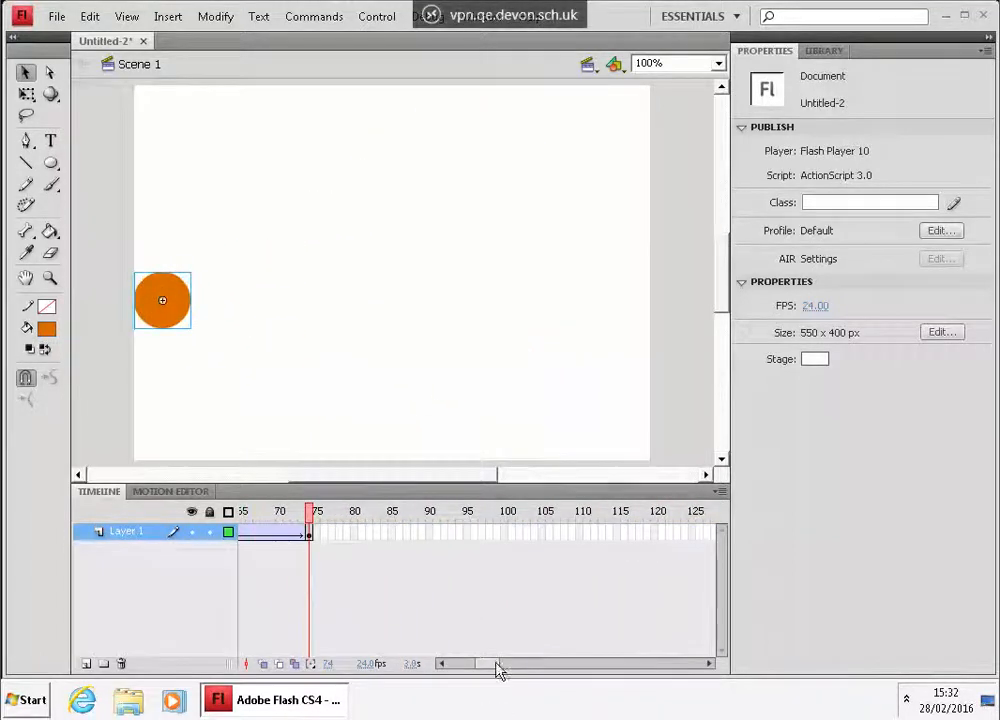
Copy the starting keyframe at frame 1 of Layer 1.
drag(440, 670, 359, 675)
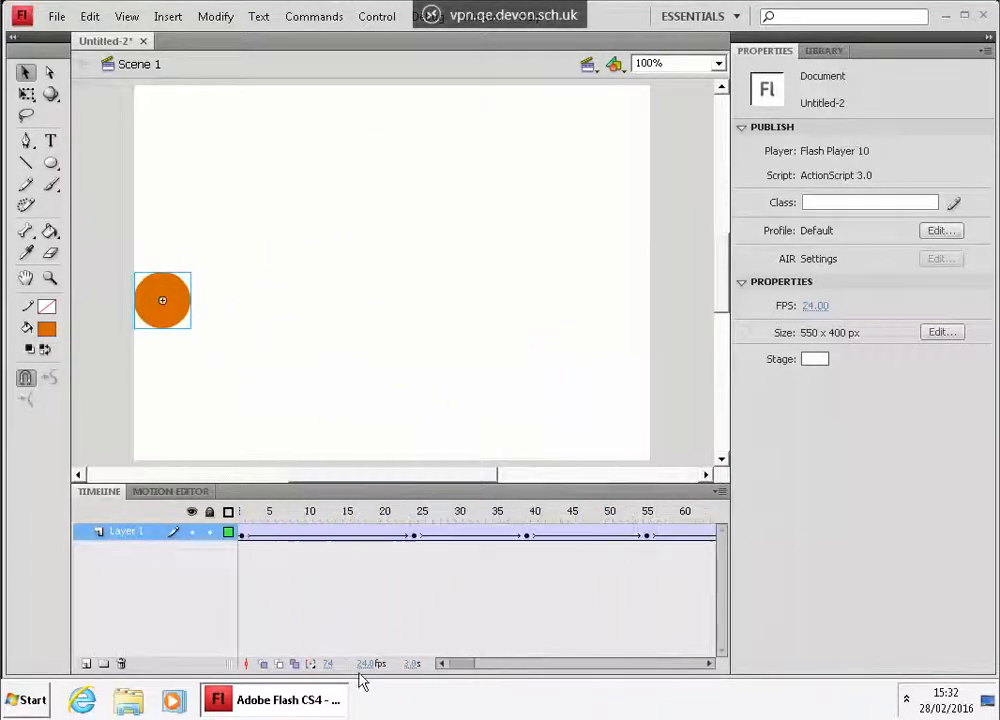
click(243, 542)
right_click(243, 542)
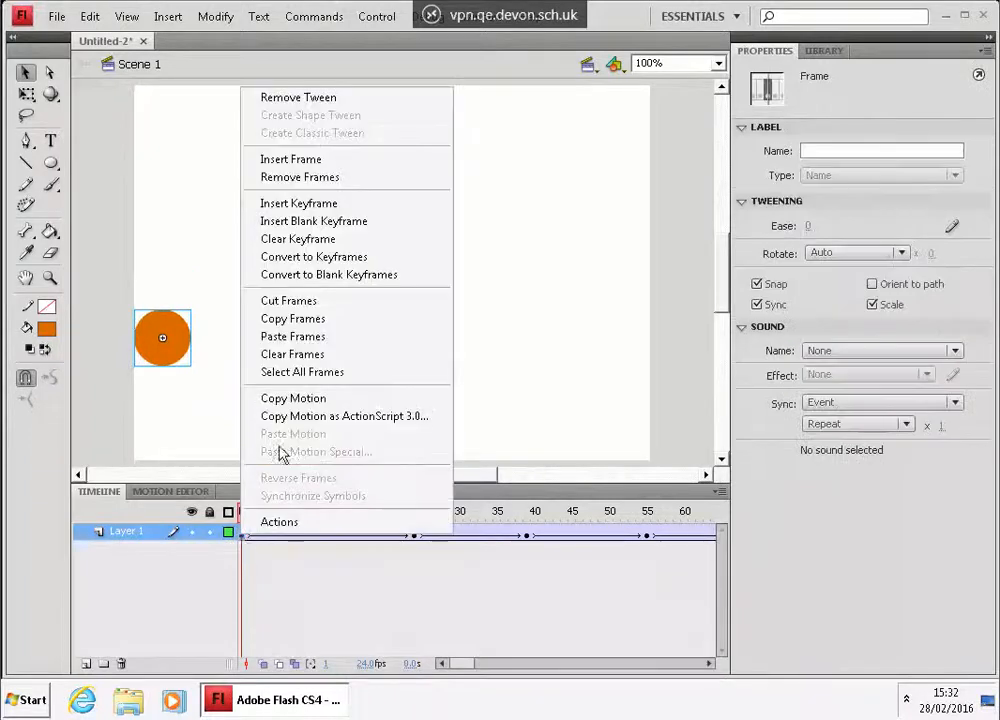
click(311, 320)
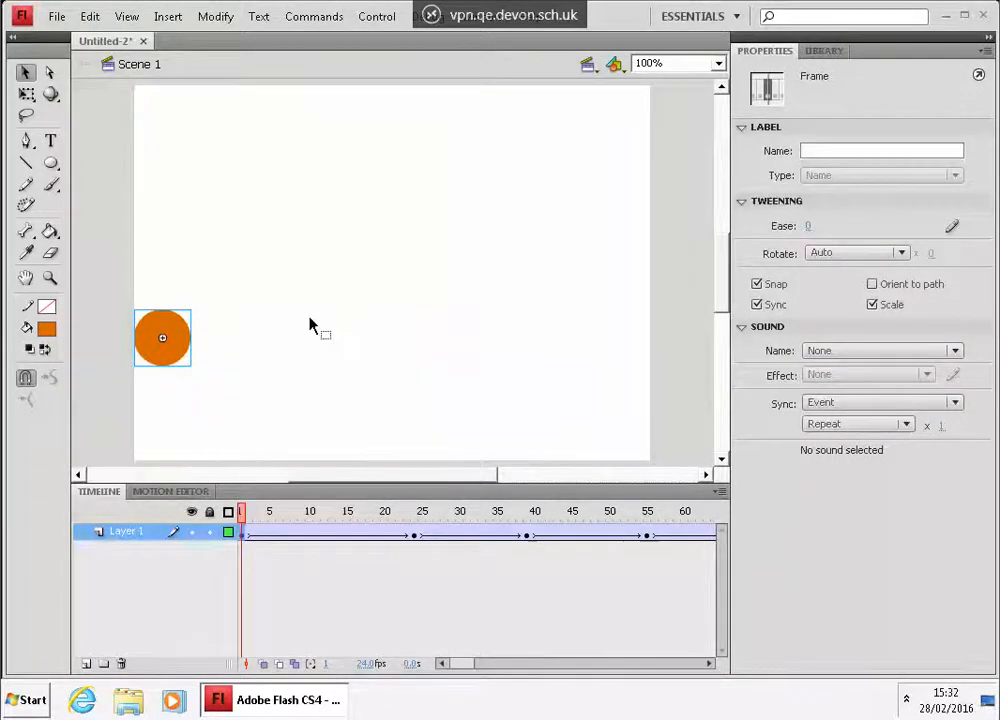
Paste the copied frame over the keyframe at frame 74 so the ball ends at its starting position.
drag(466, 672, 577, 573)
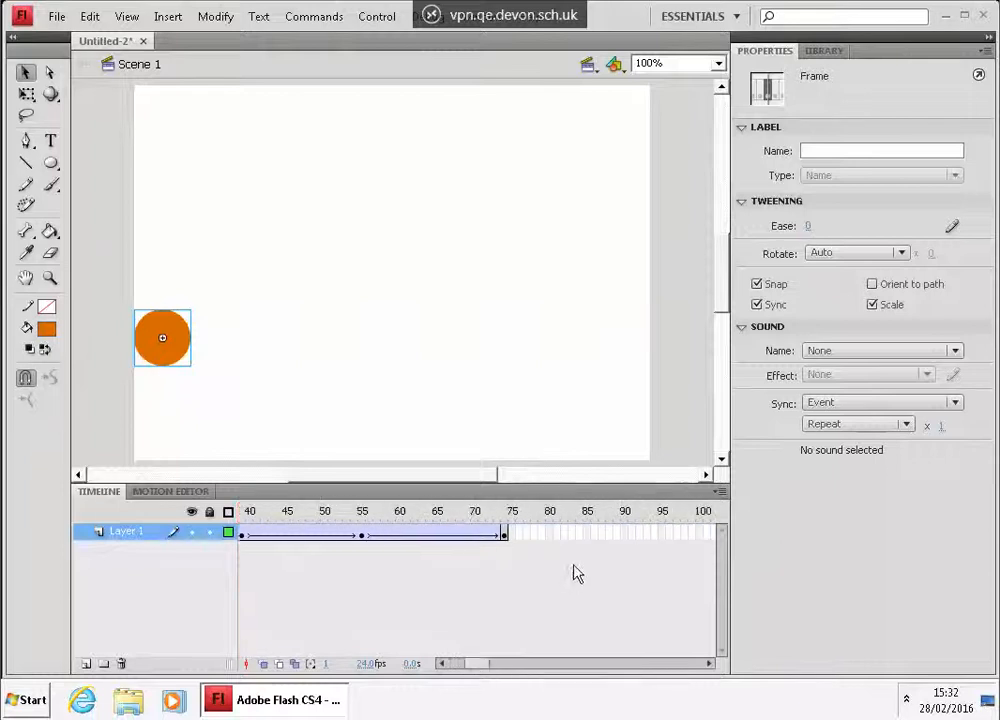
click(507, 537)
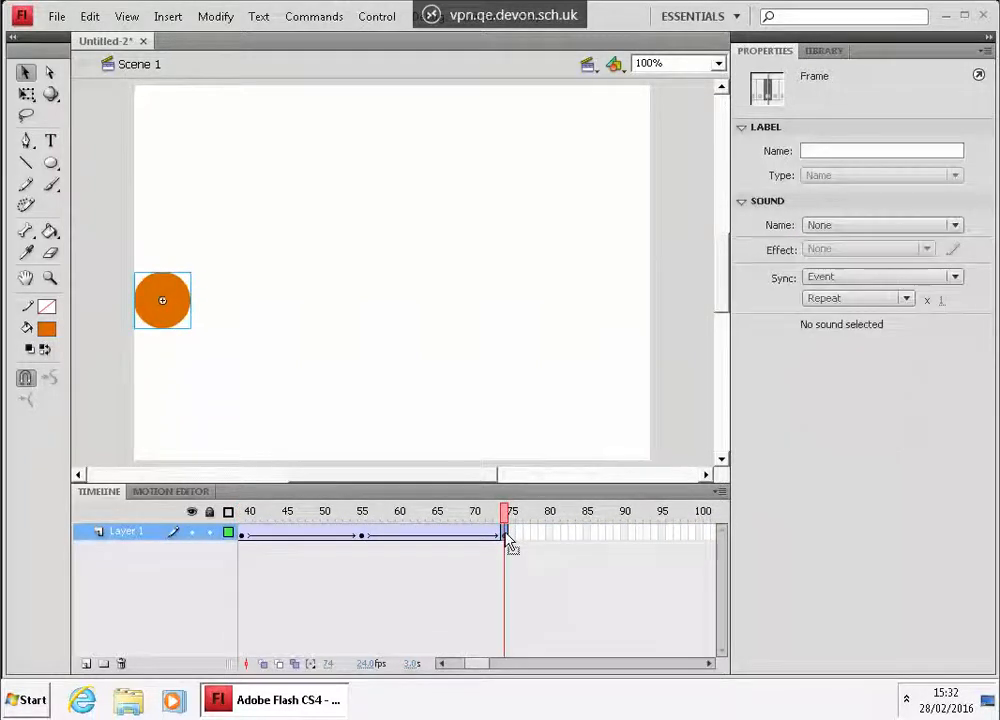
right_click(507, 537)
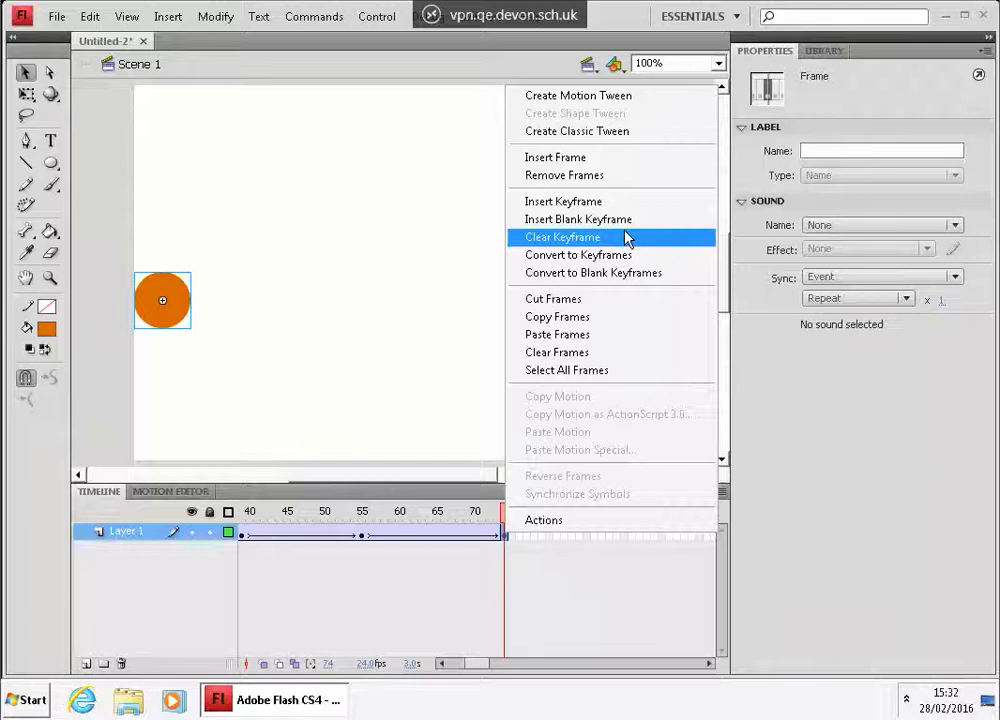
click(595, 339)
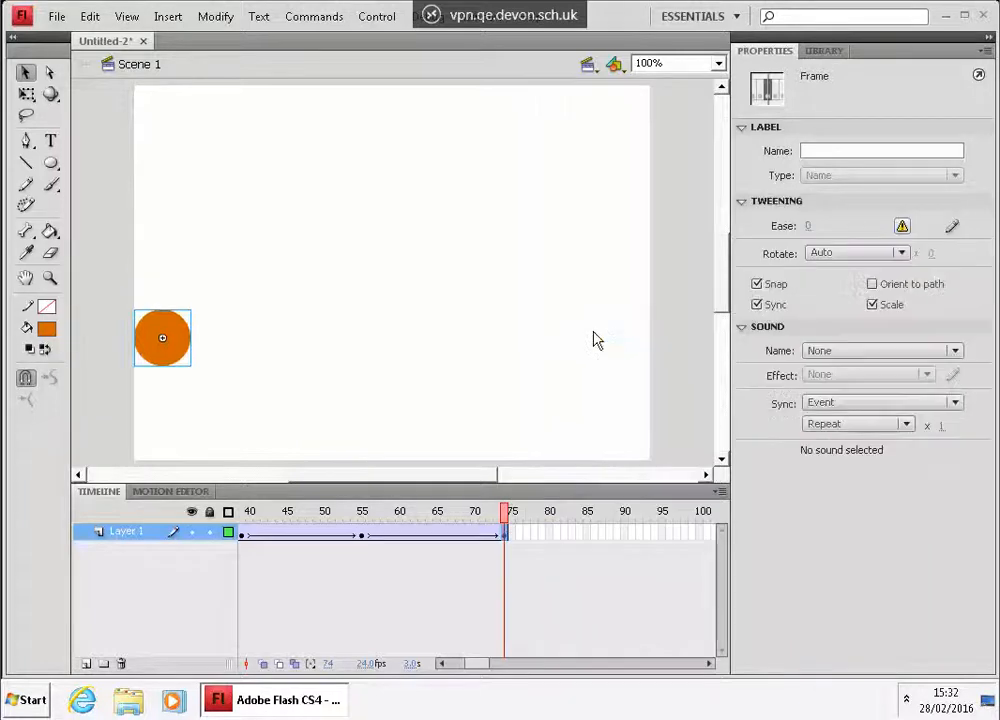
Play the complete animation on the timeline and run it with Test Movie.
key(Return)
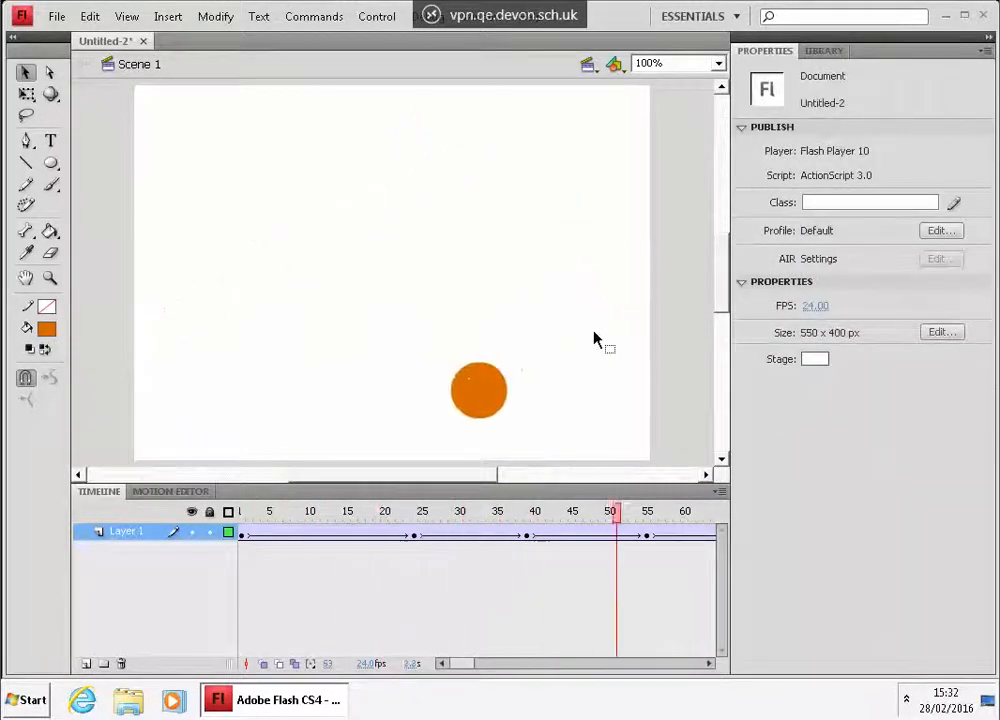
key(Return)
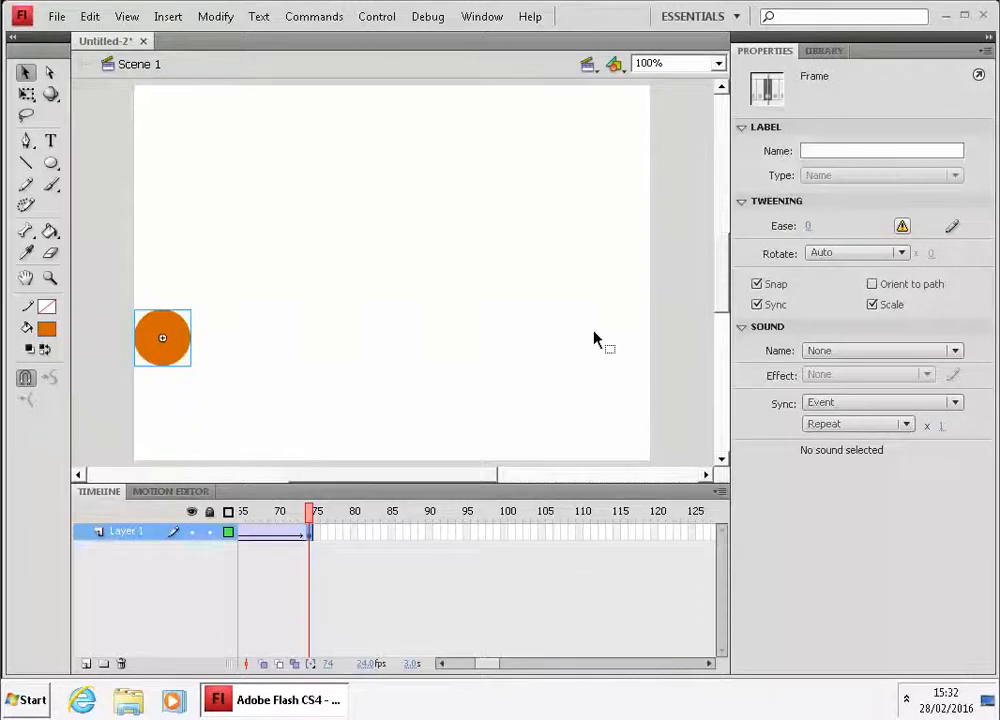
click(326, 17)
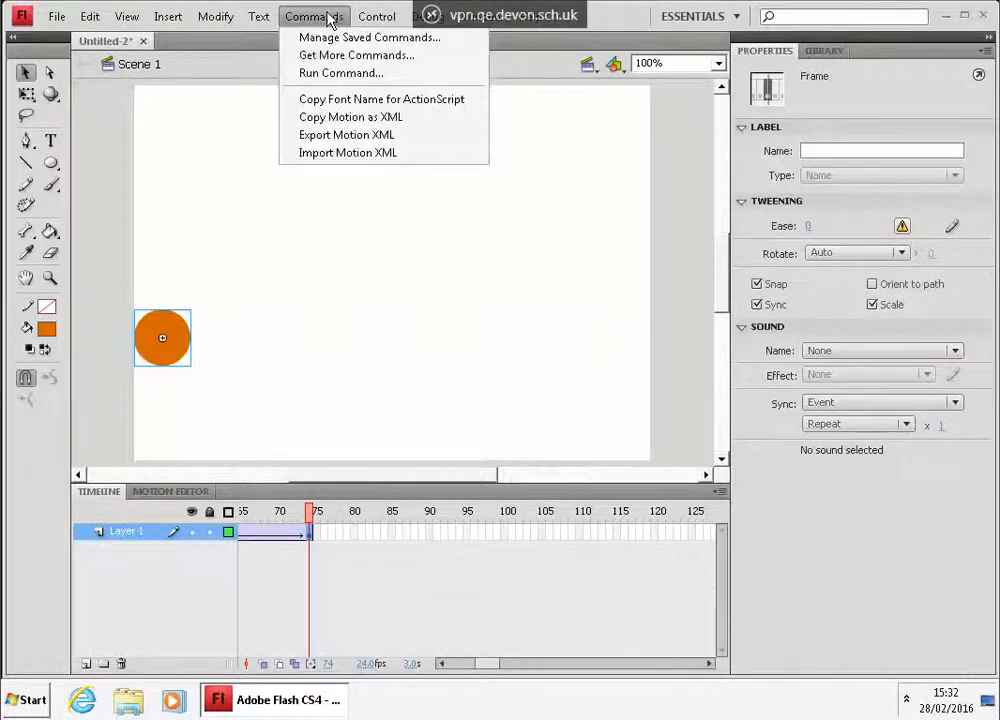
mouse_move(376, 16)
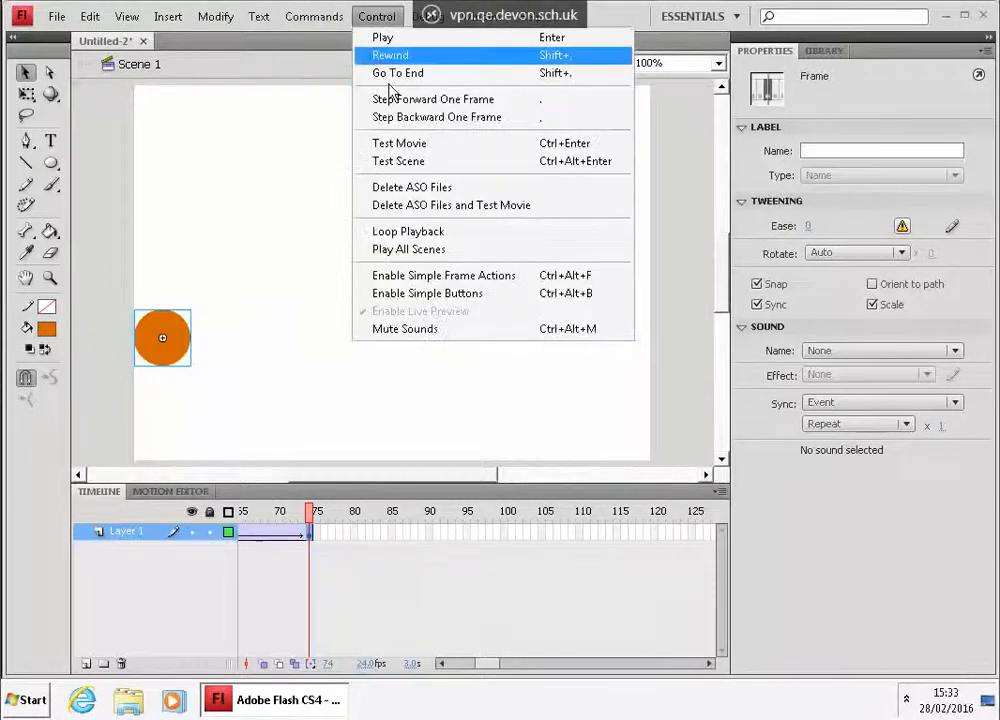
click(414, 148)
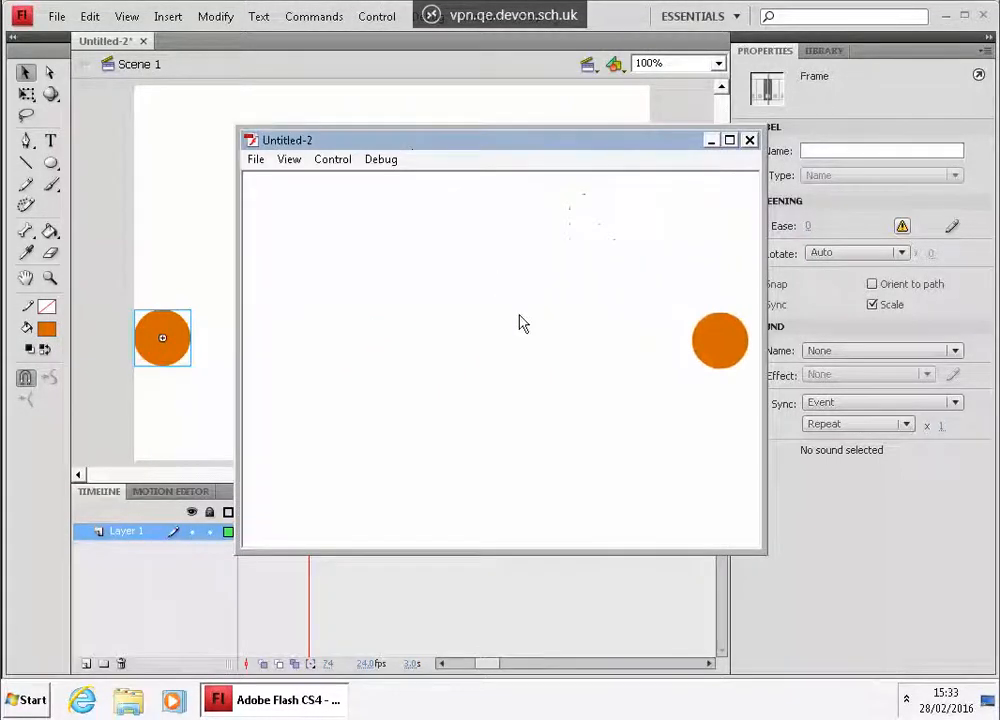